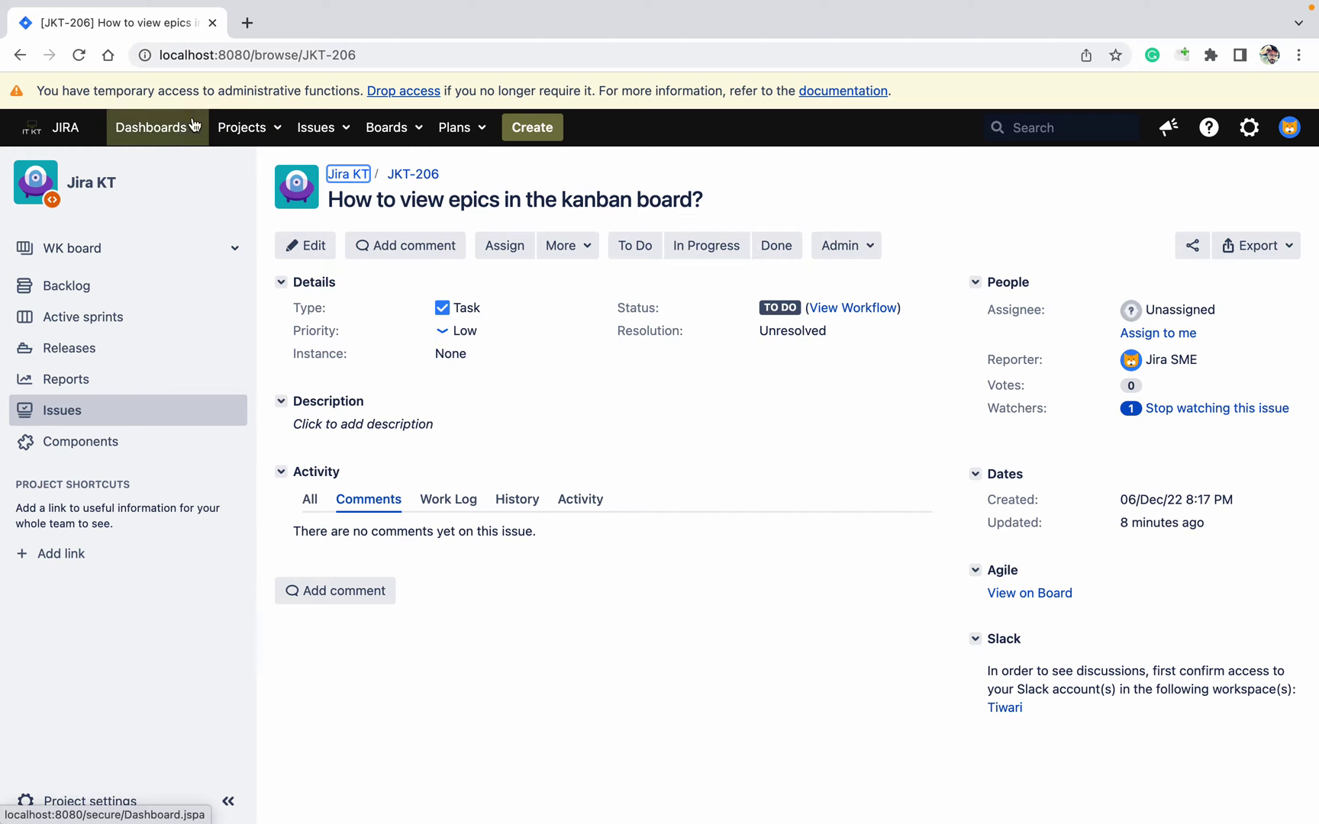
# - Load the Jira Test (JT) project's Kanban backlog from the Projects menu
pyautogui.click(243, 128)
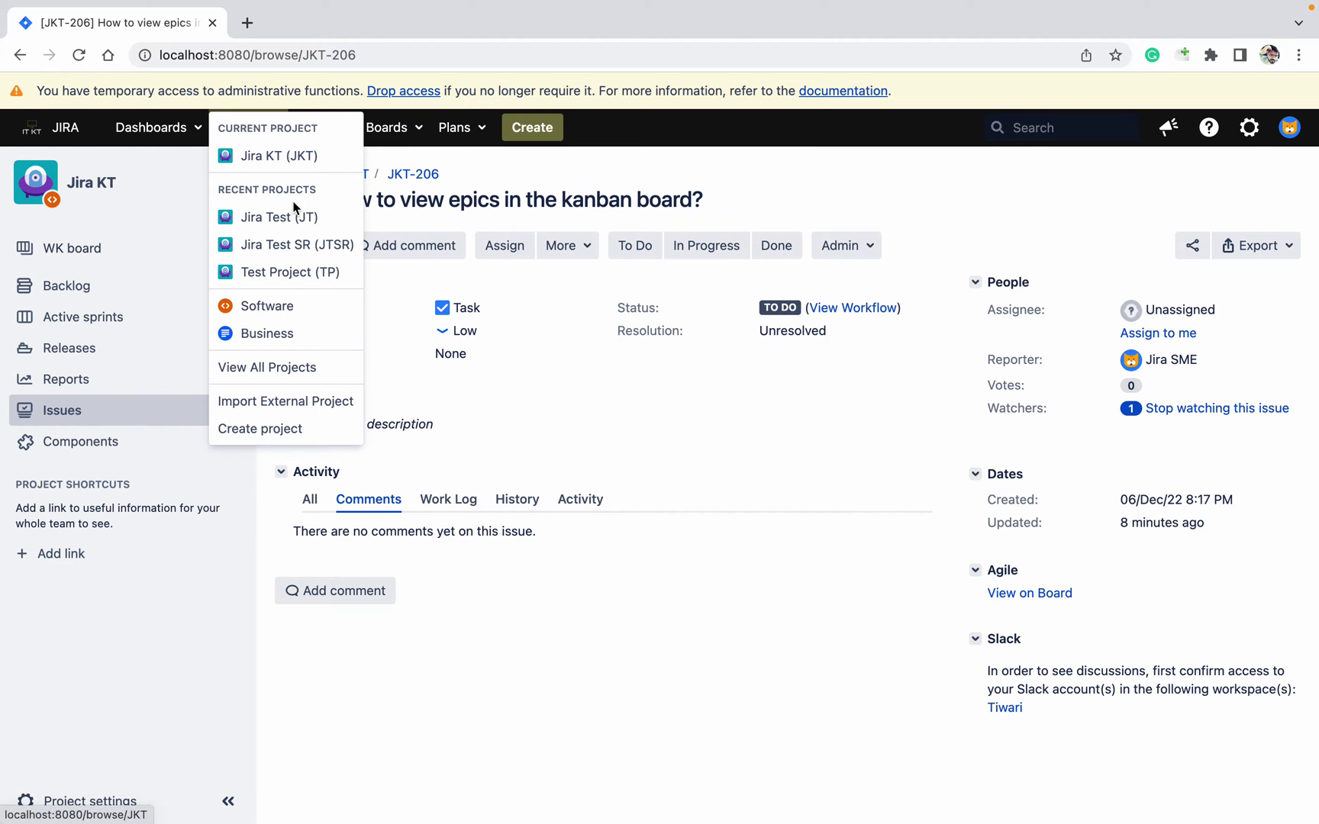
pyautogui.click(309, 220)
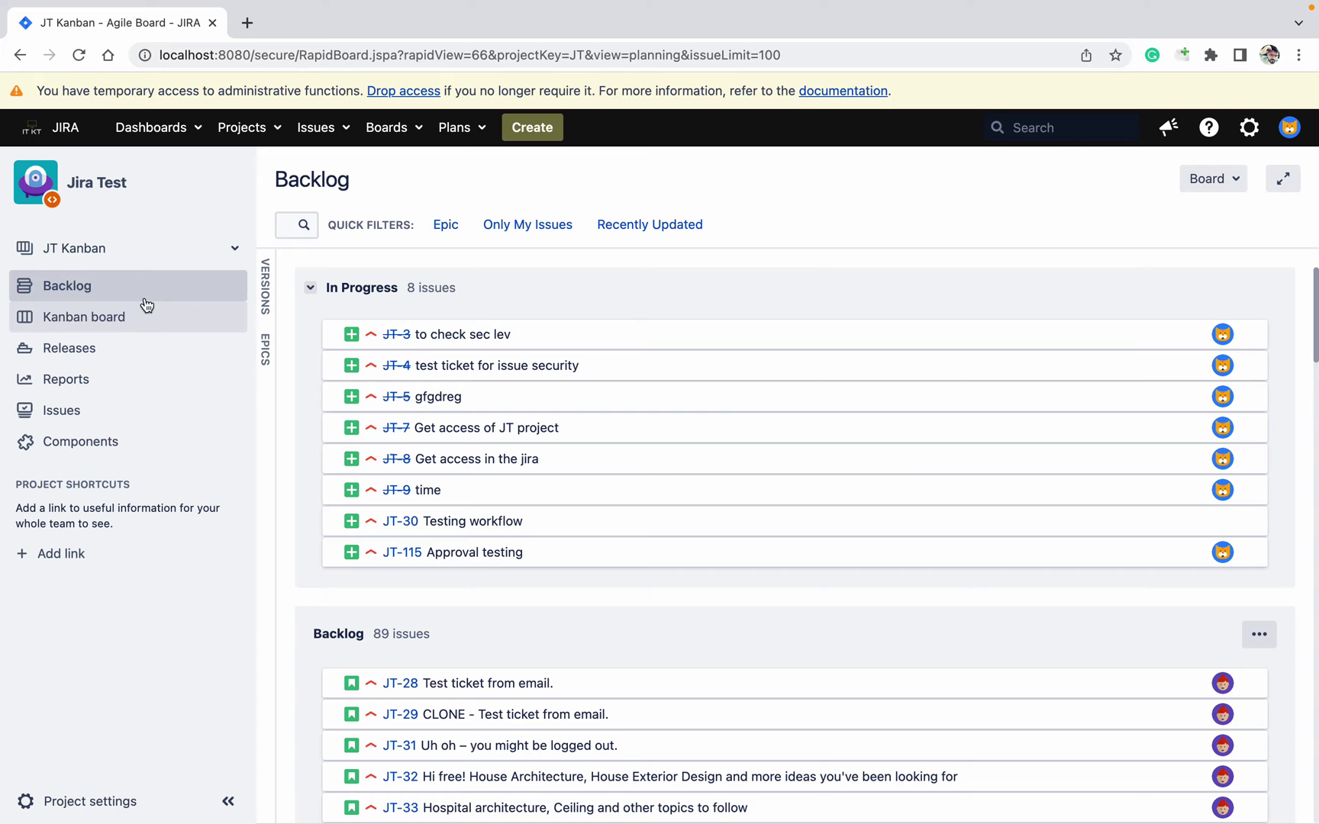
# - Open the JT Kanban board's Configure page in a new tab and review its General settings and filter query
pyautogui.click(1224, 183)
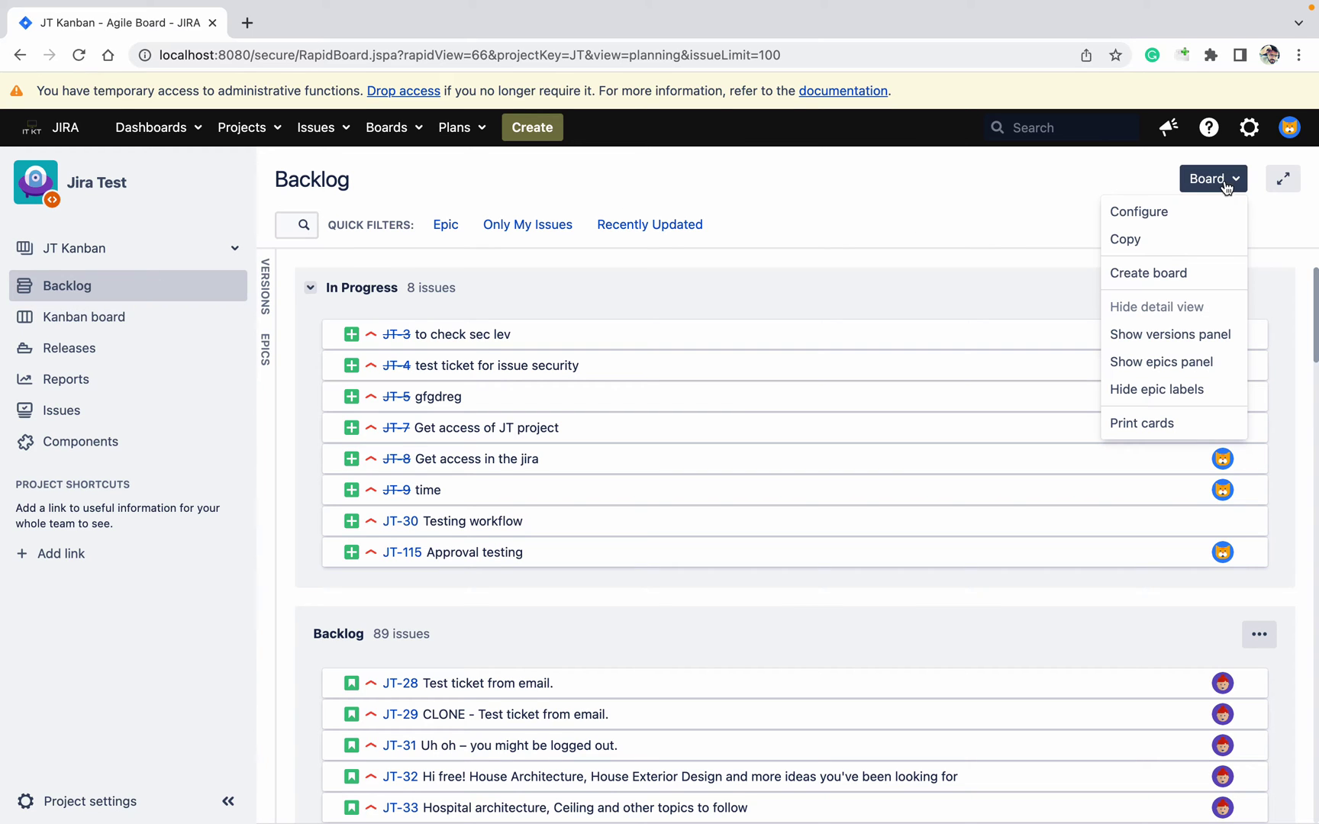
pyautogui.middleClick(1210, 212)
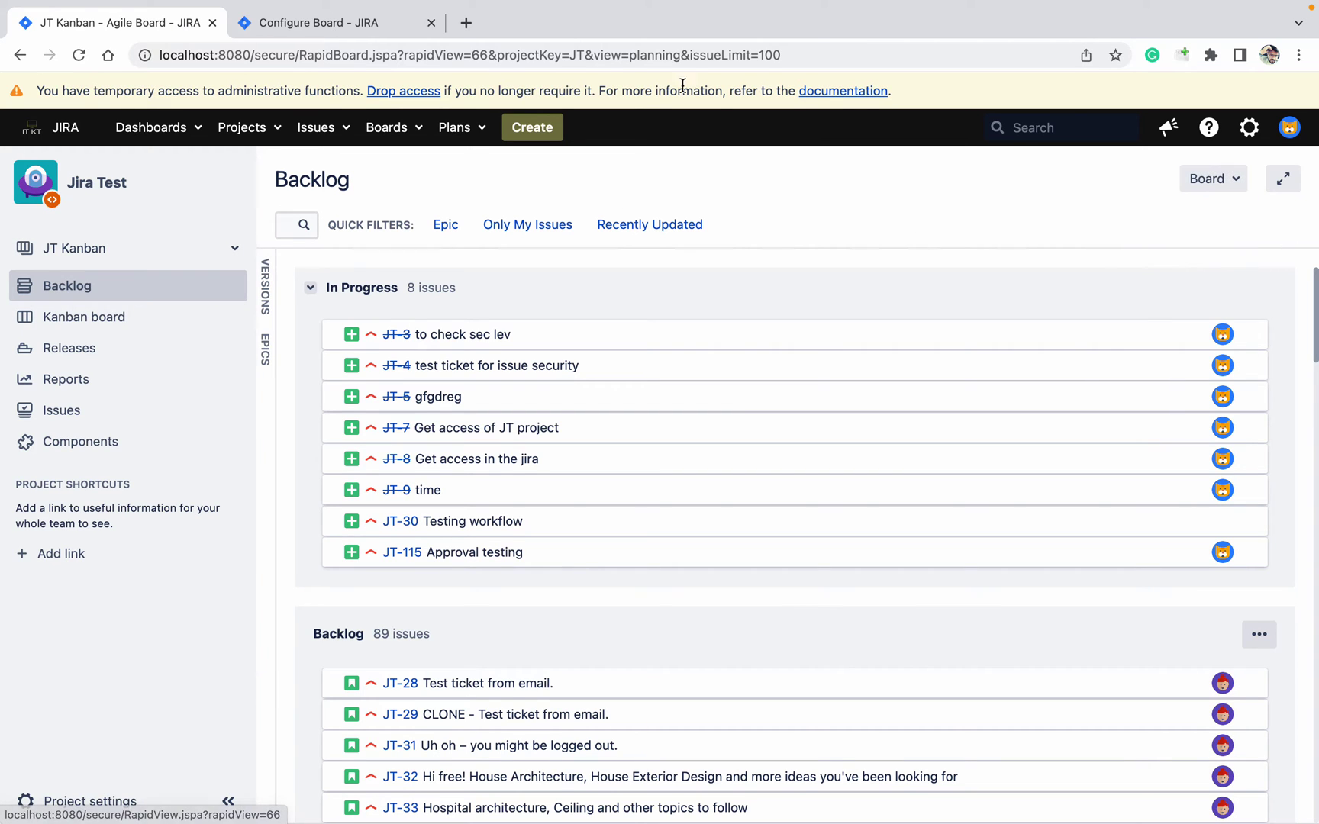
pyautogui.click(359, 24)
pyautogui.click(70, 254)
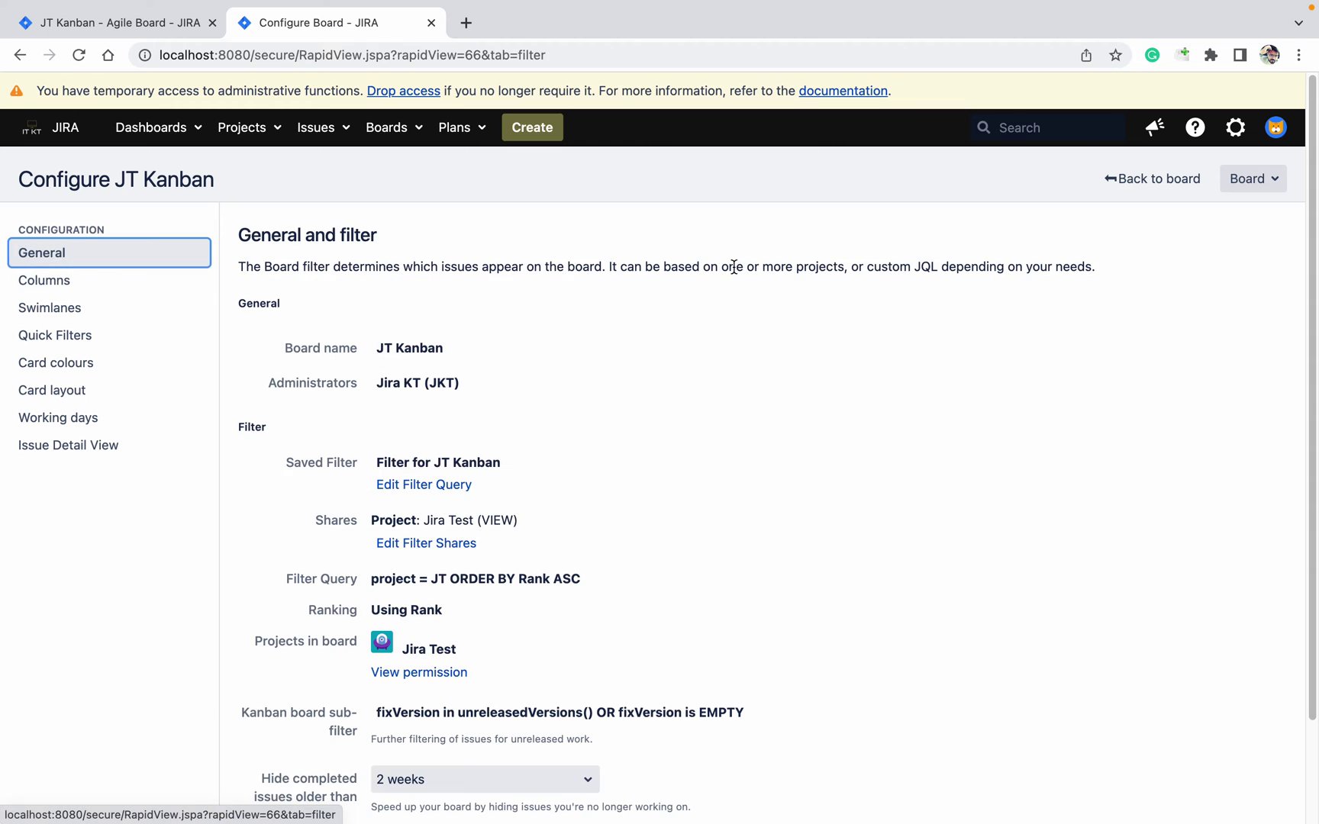
pyautogui.scroll(-3, 639, 491)
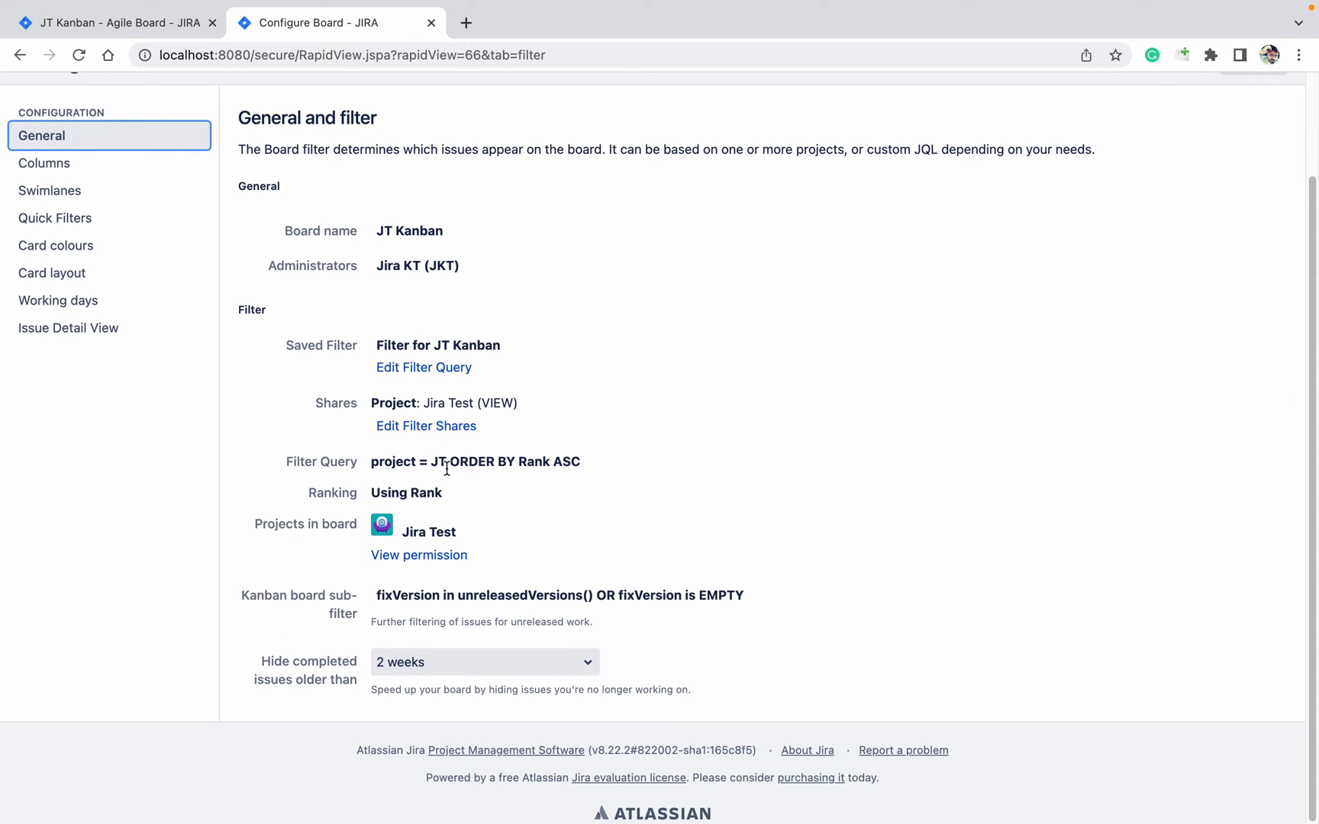
# - Apply the Epic quick filter to the JT Kanban backlog, leaving it empty
pyautogui.click(141, 32)
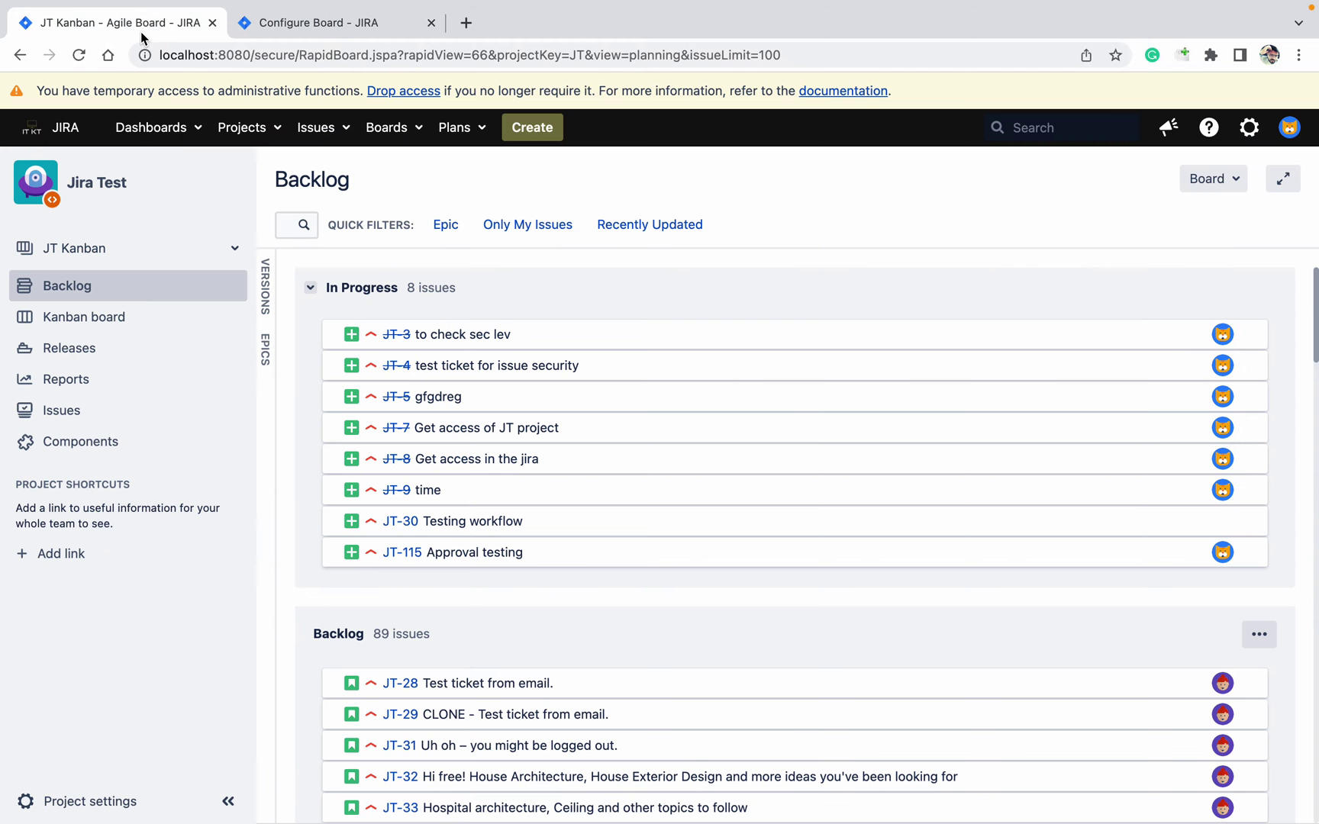
pyautogui.click(447, 225)
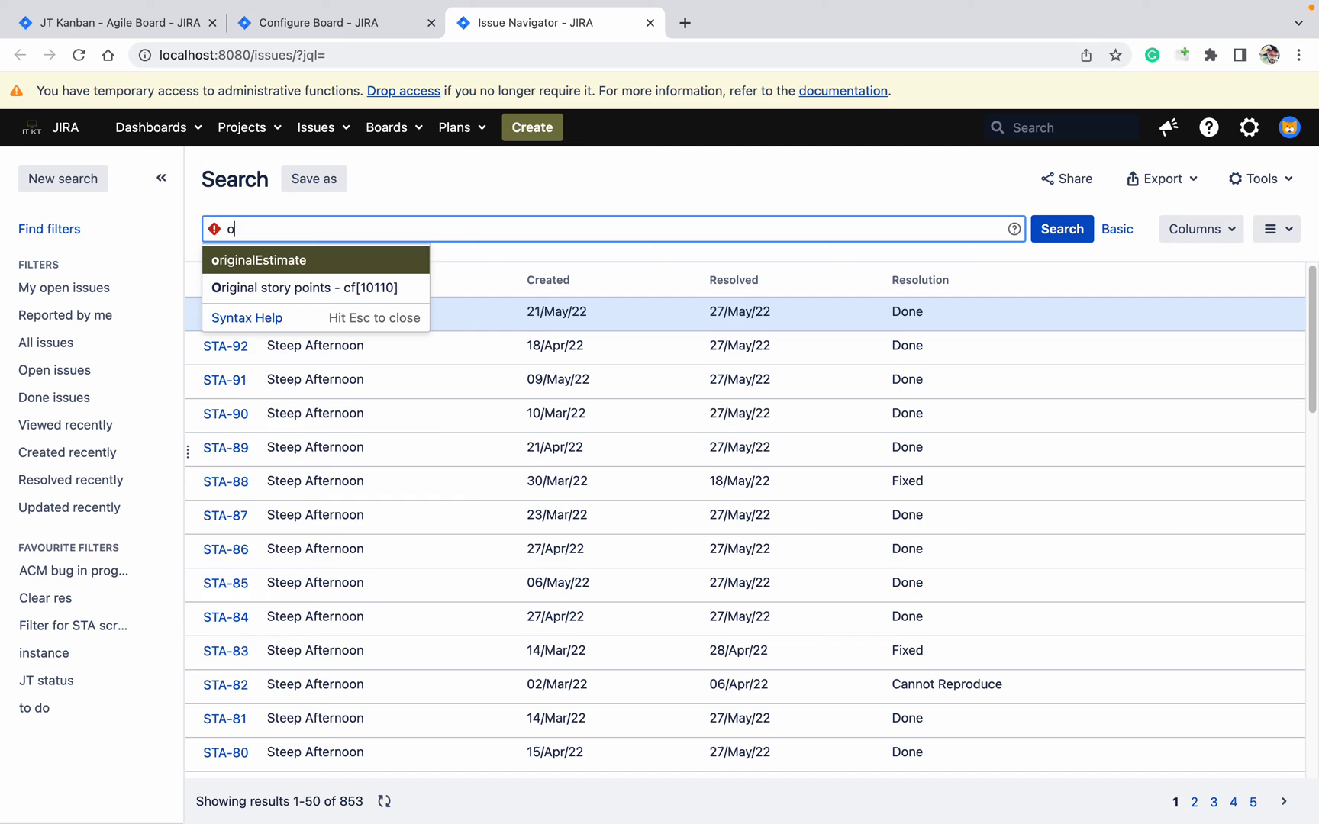
# - Start the advanced JQL query with project = "Jira Test"
pyautogui.press('BackSpace')
pyautogui.write('pro')
pyautogui.press('Return')
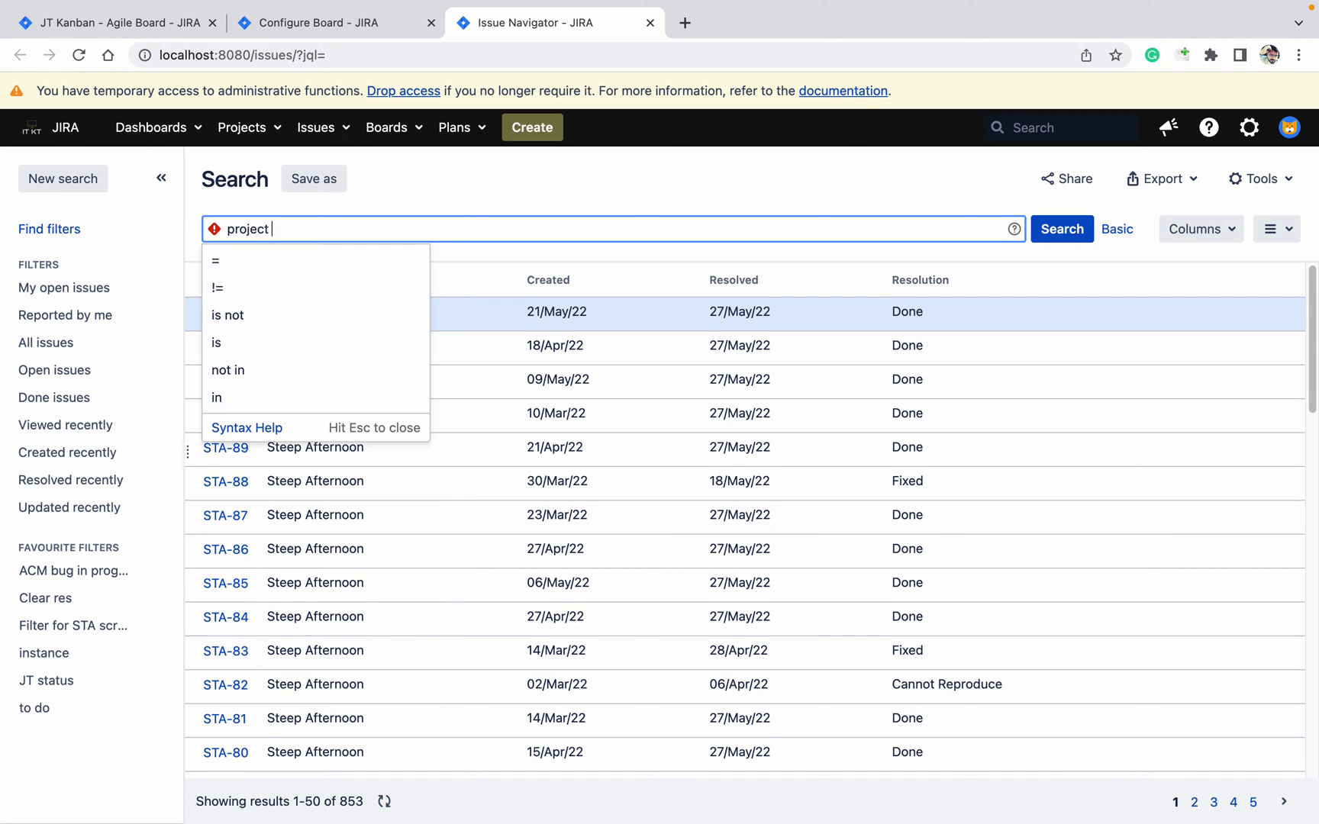
pyautogui.click(295, 260)
pyautogui.write('J')
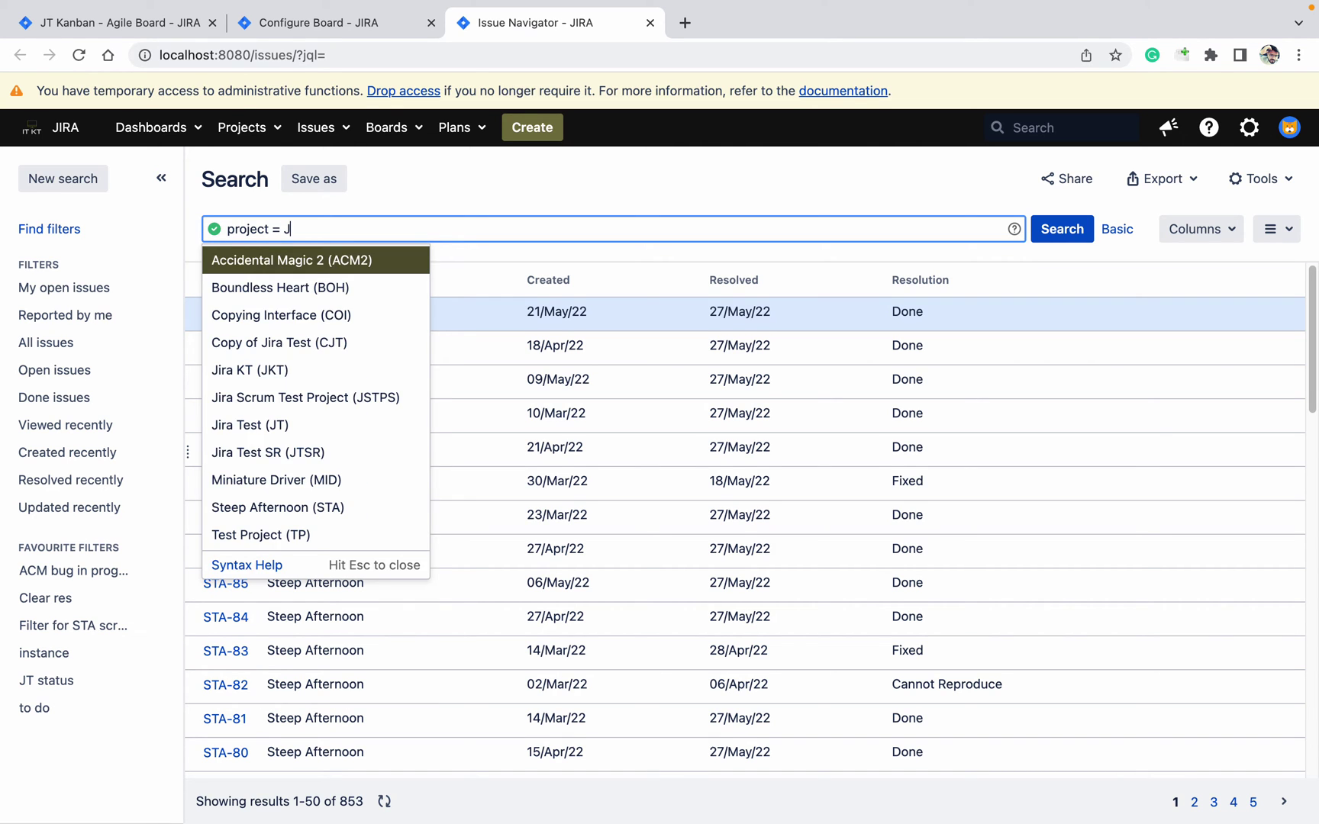
pyautogui.write('T')
pyautogui.click(283, 261)
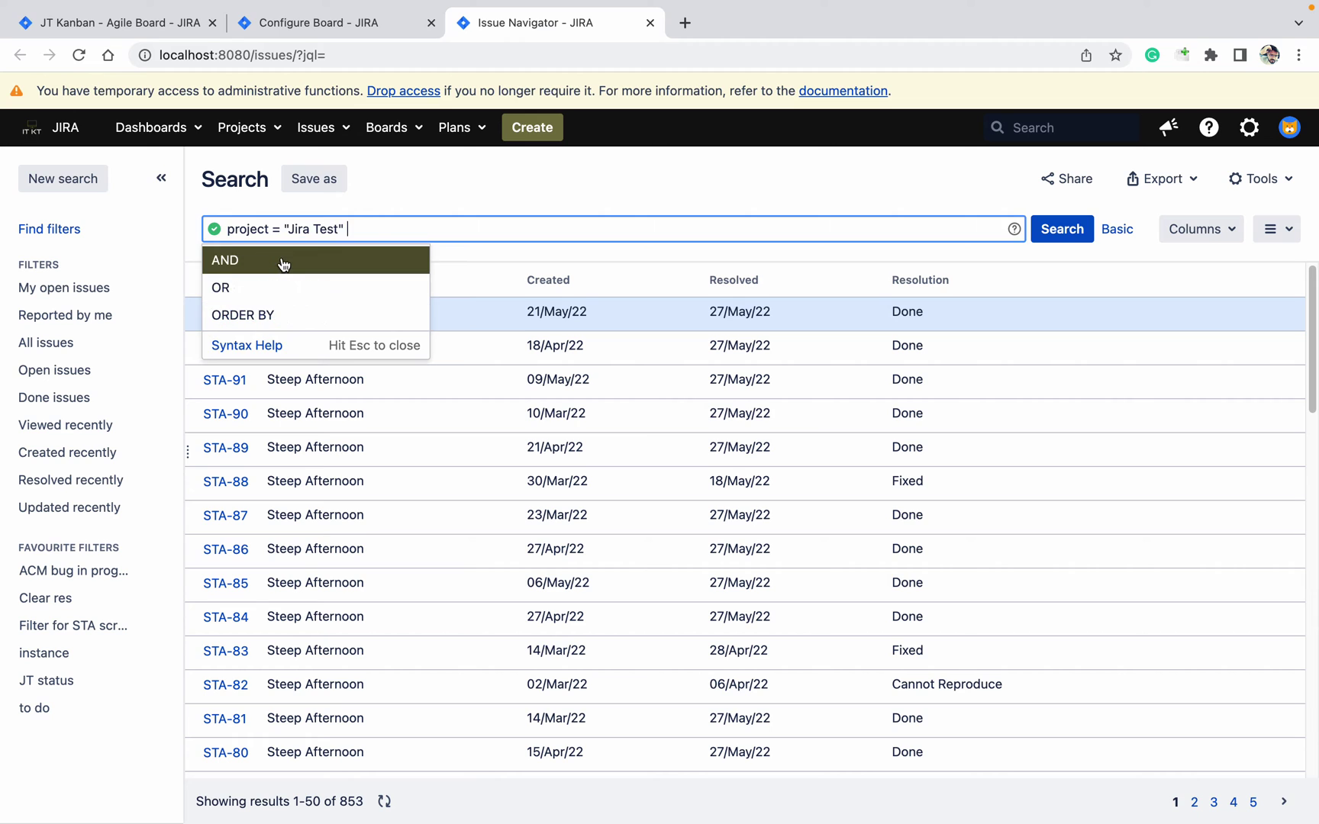
# - Add issuetype = Epic to the query and run the search, returning six epics
pyautogui.click(283, 261)
pyautogui.write('iss')
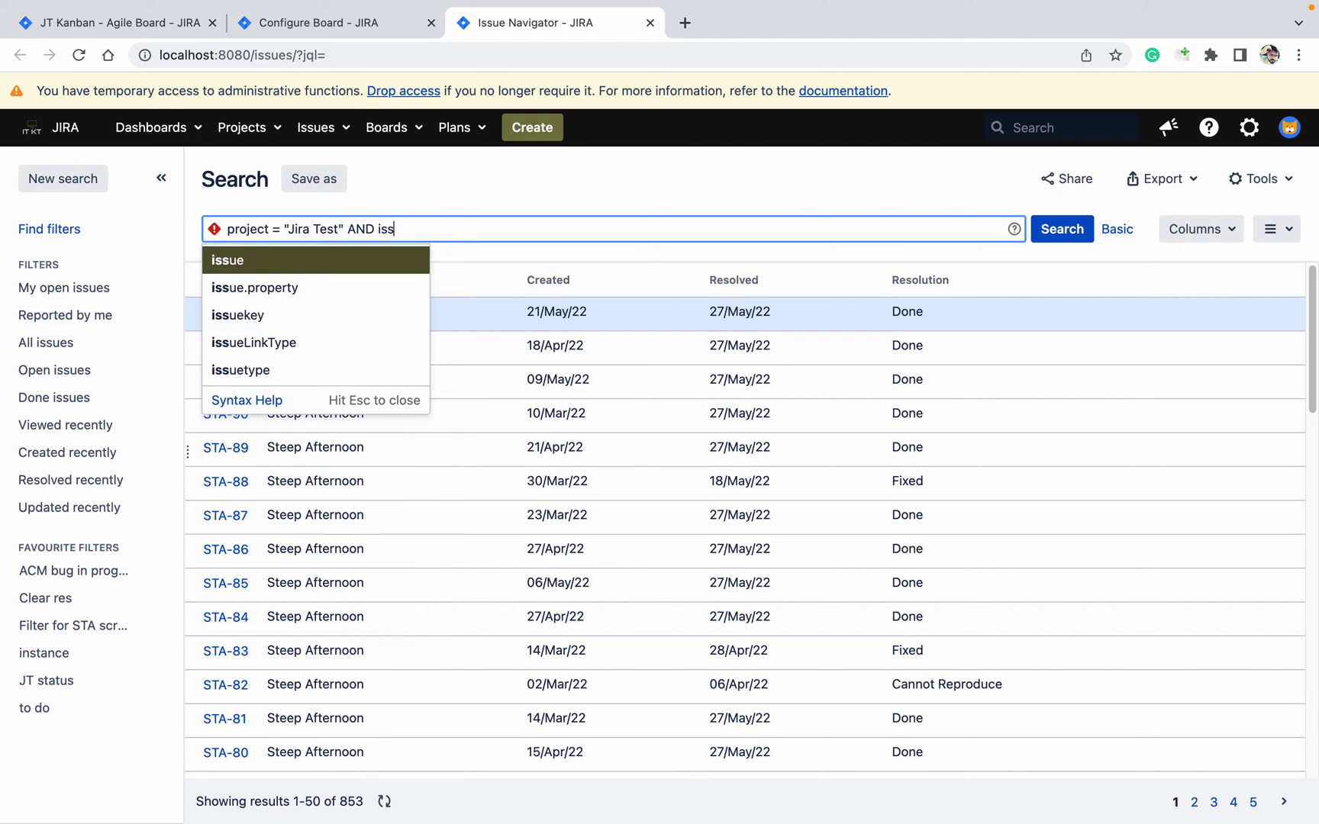
pyautogui.click(274, 371)
pyautogui.click(250, 259)
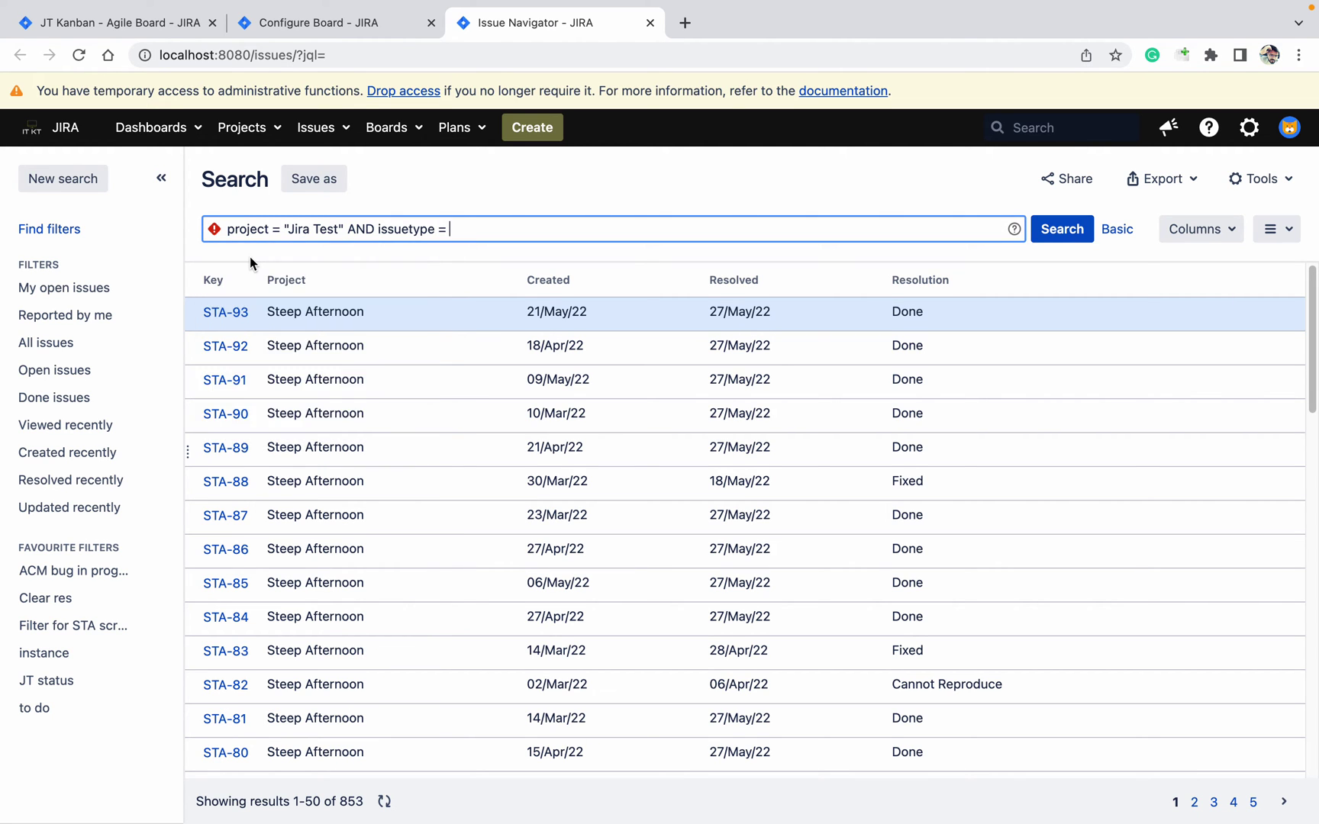
pyautogui.write('e = Epic')
pyautogui.click(265, 260)
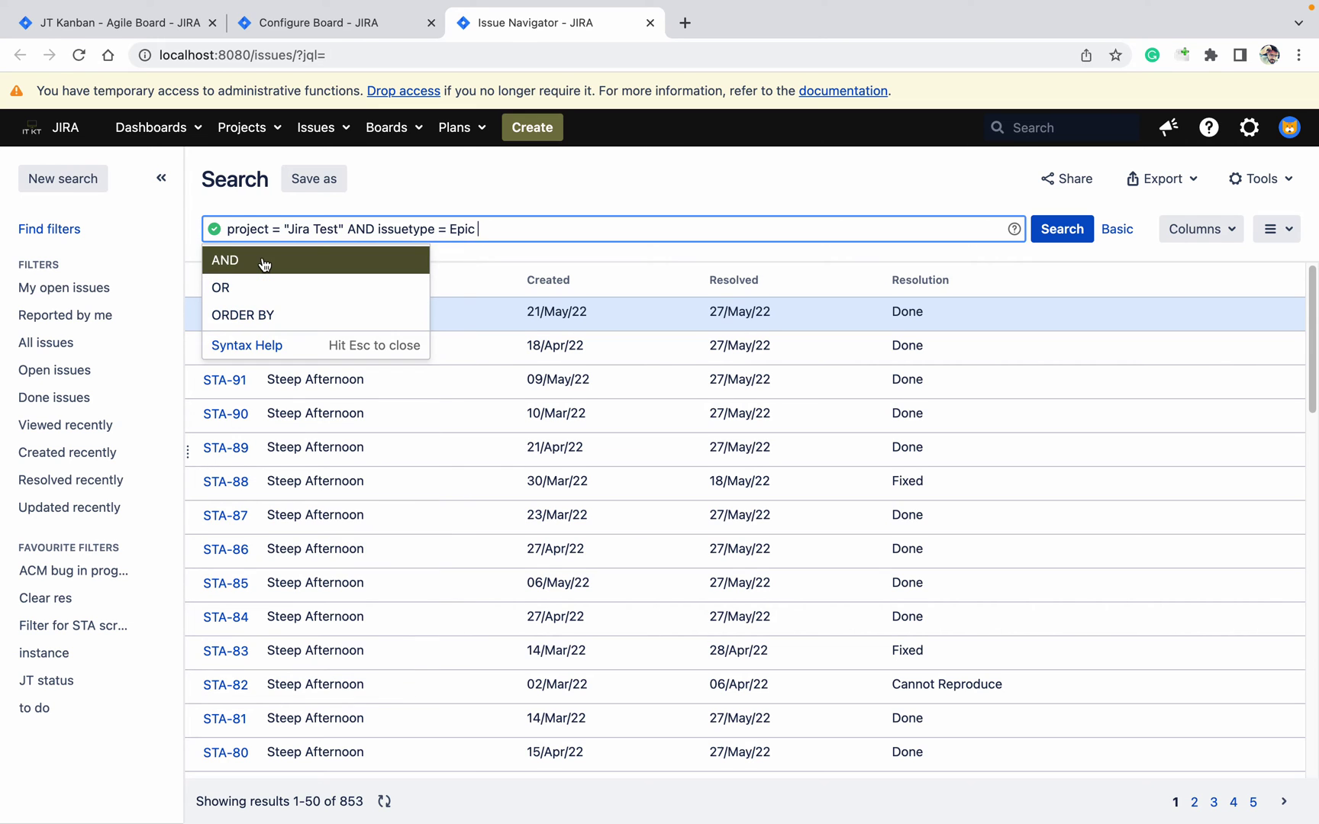
pyautogui.click(1061, 231)
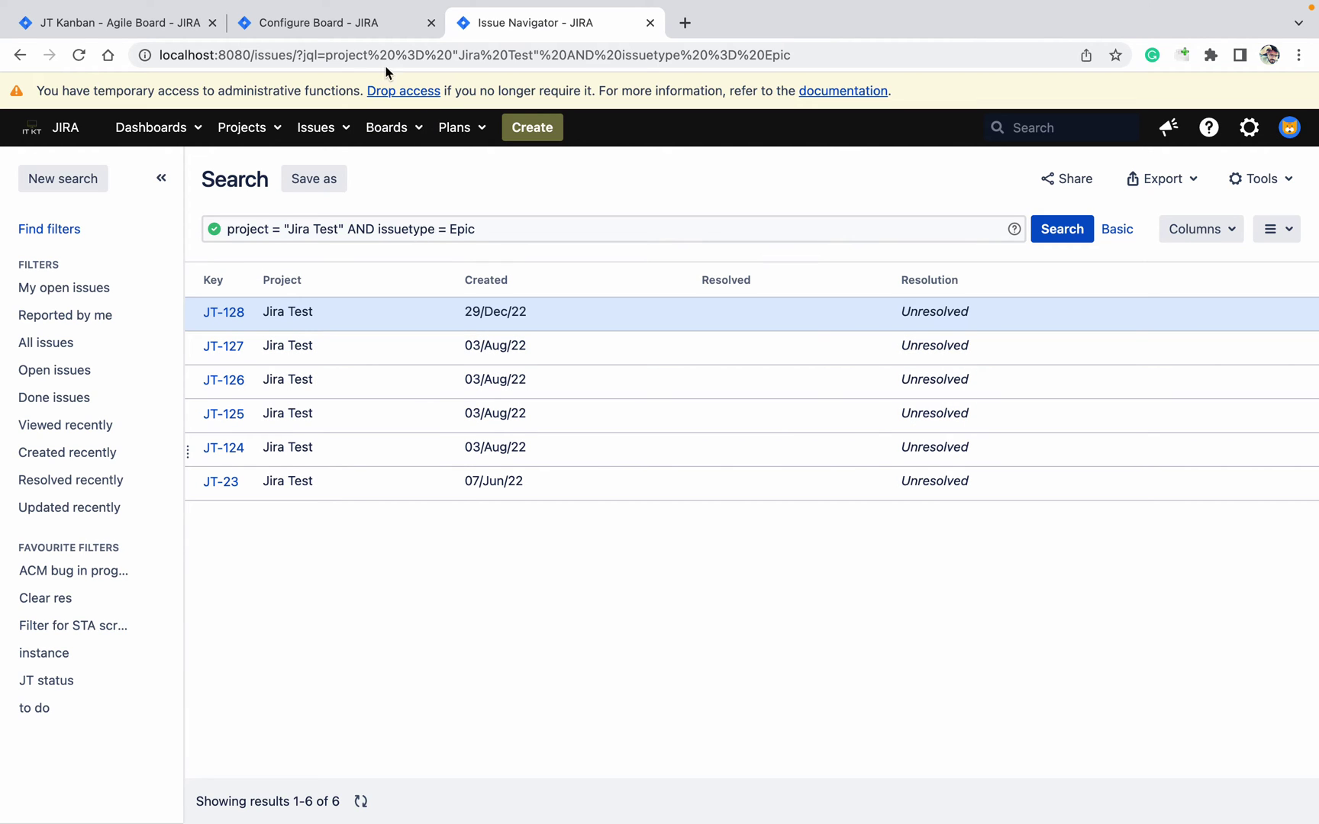
# - Expand the backlog's epics panel, compare it with the six-epic search results, then collapse it
pyautogui.click(367, 34)
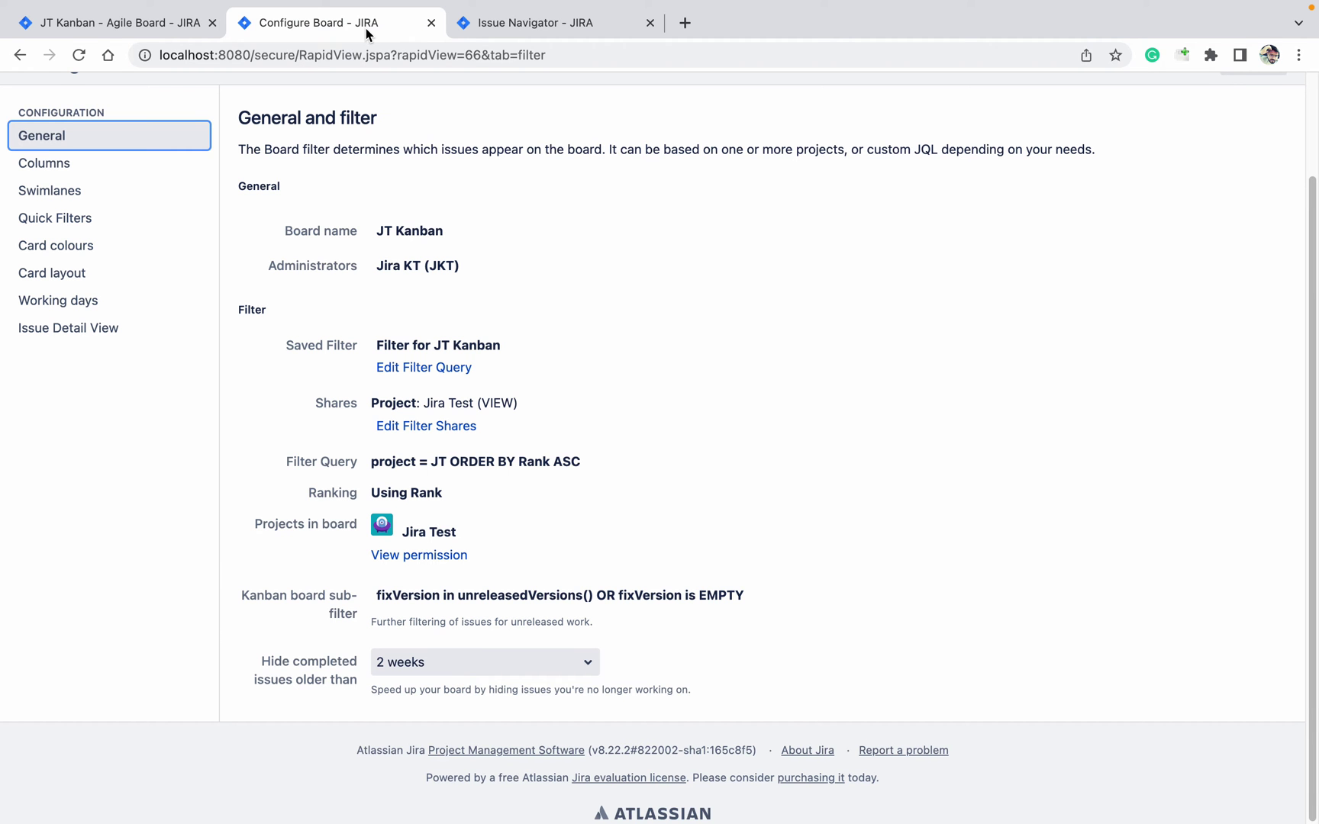
pyautogui.click(120, 34)
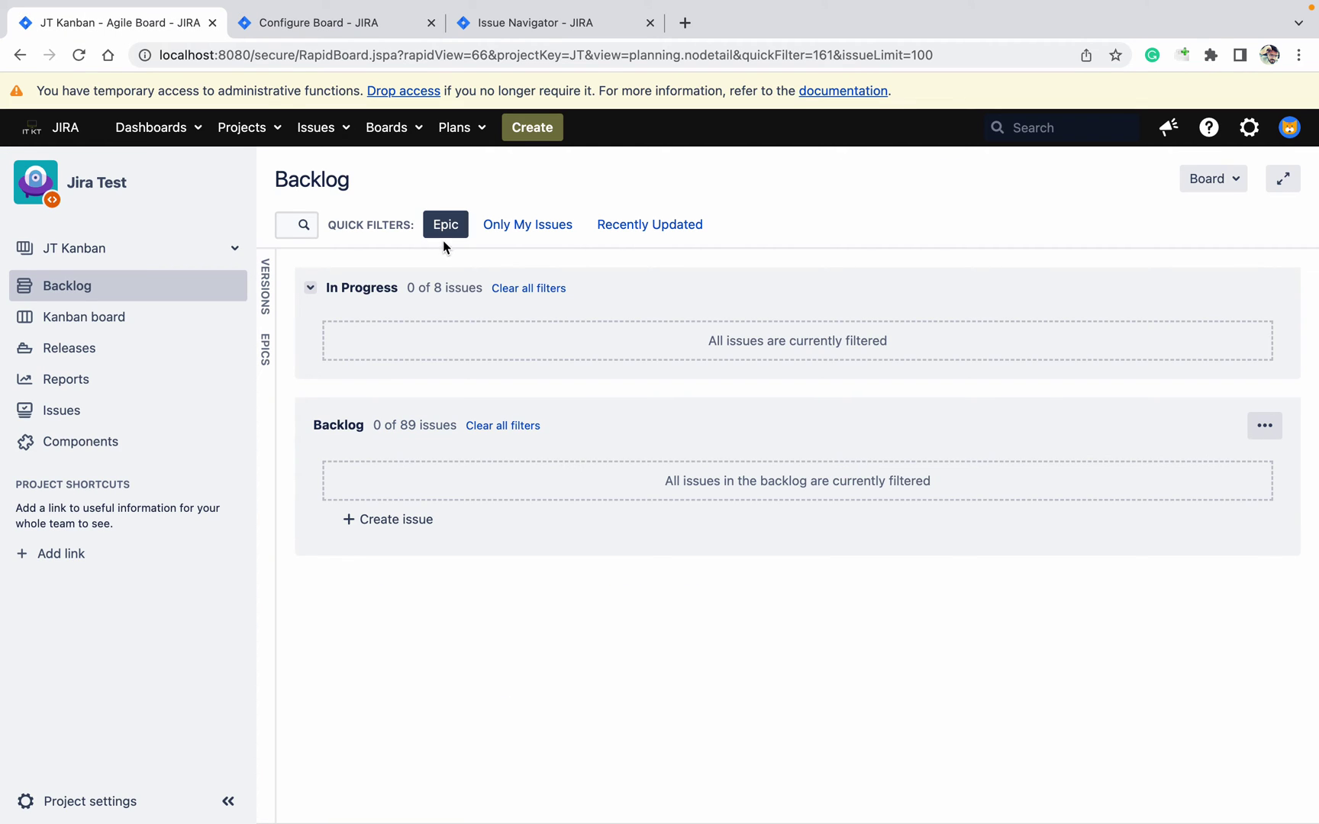
pyautogui.click(266, 350)
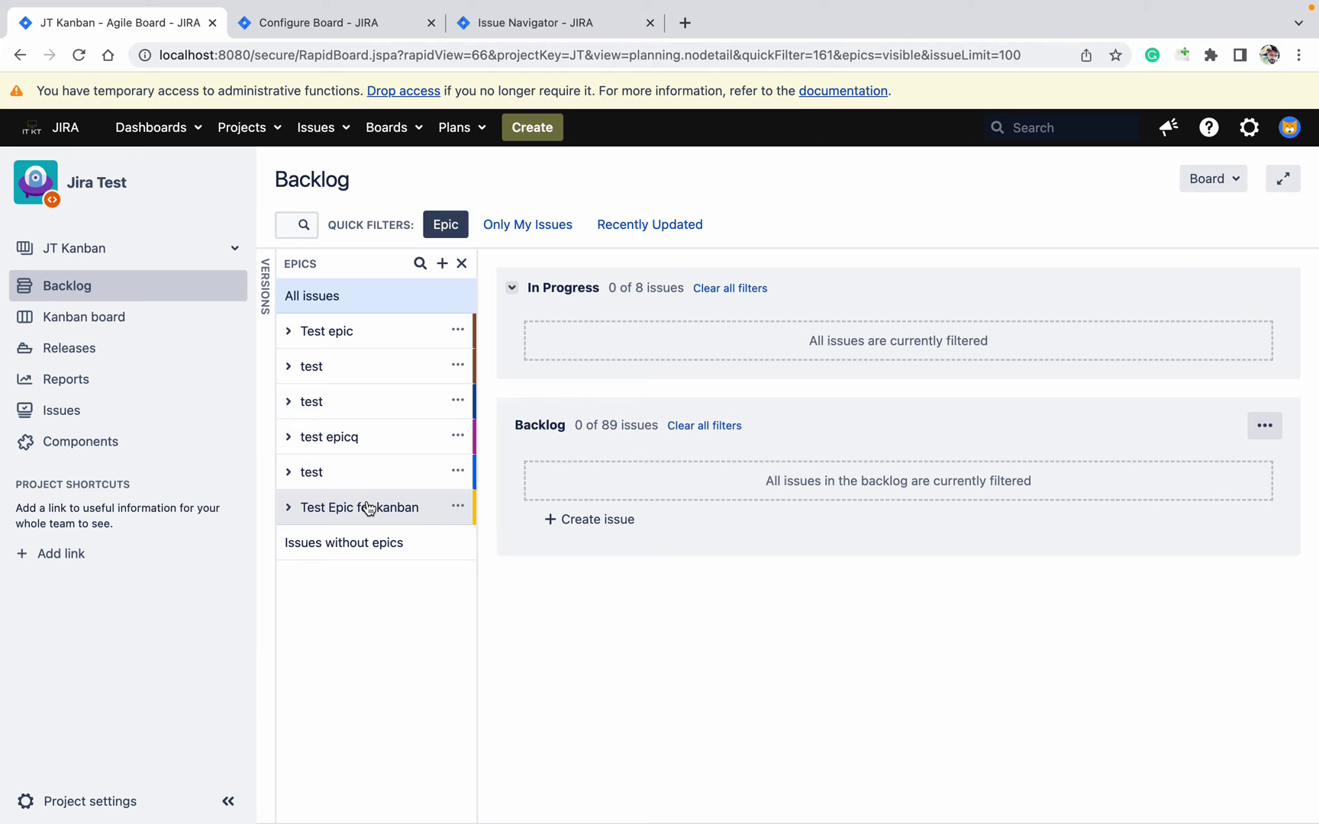
pyautogui.click(535, 30)
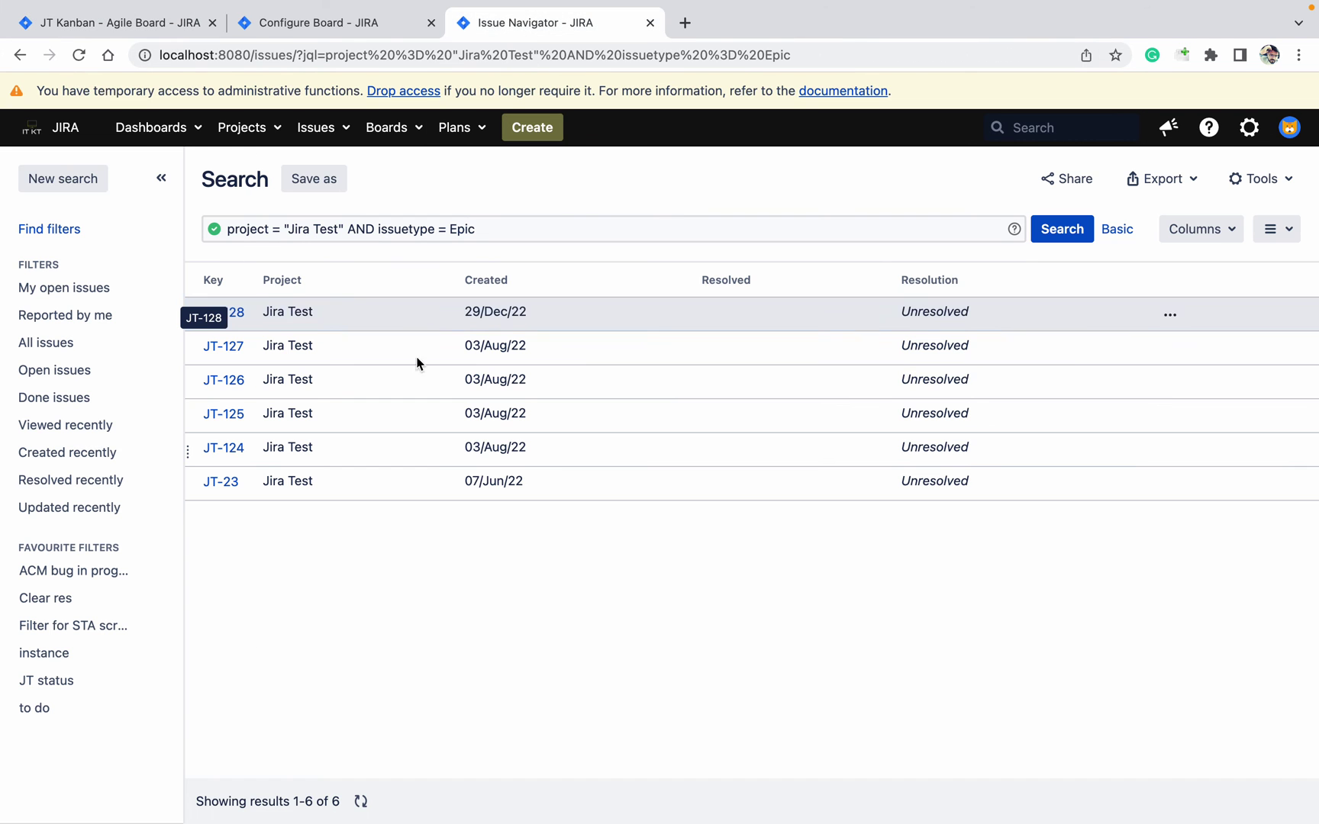
pyautogui.click(172, 30)
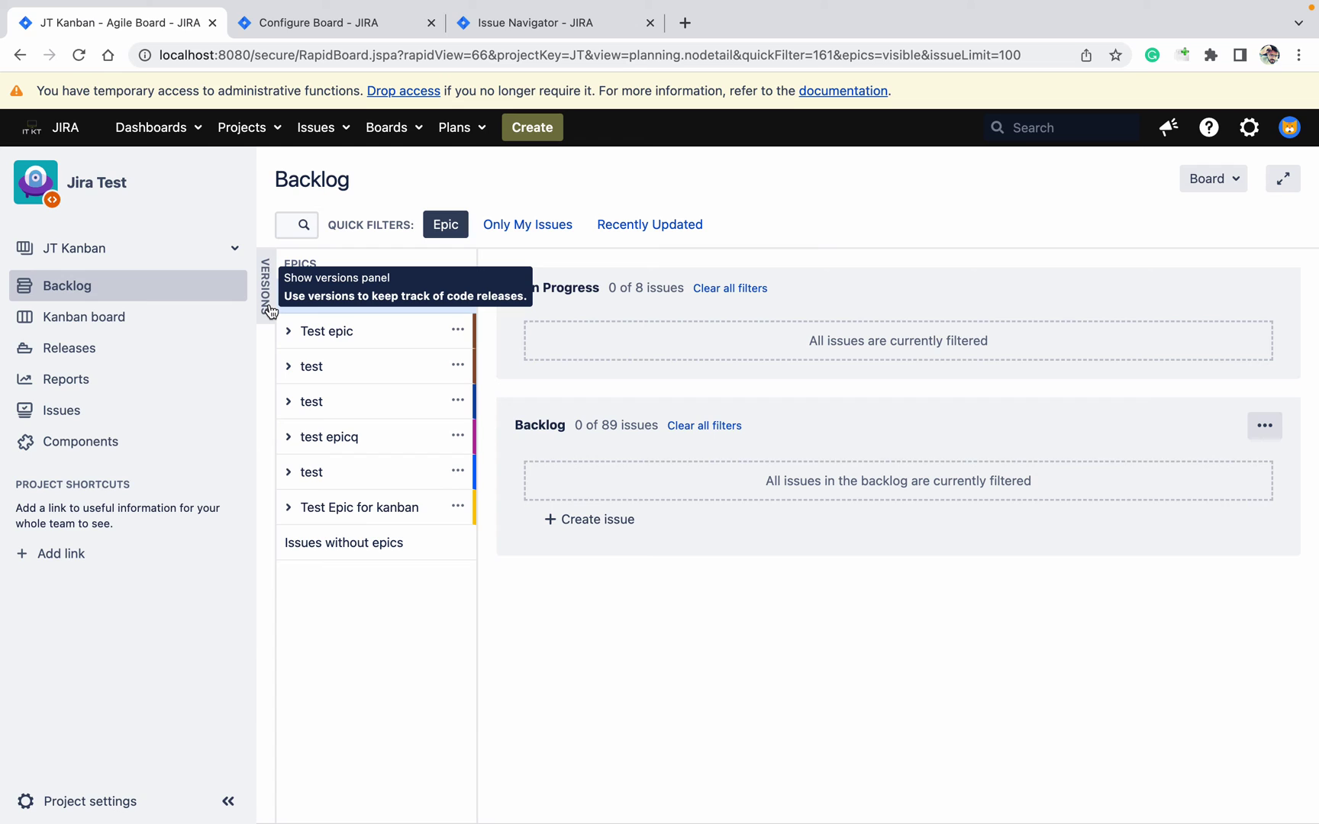
pyautogui.moveTo(351, 264)
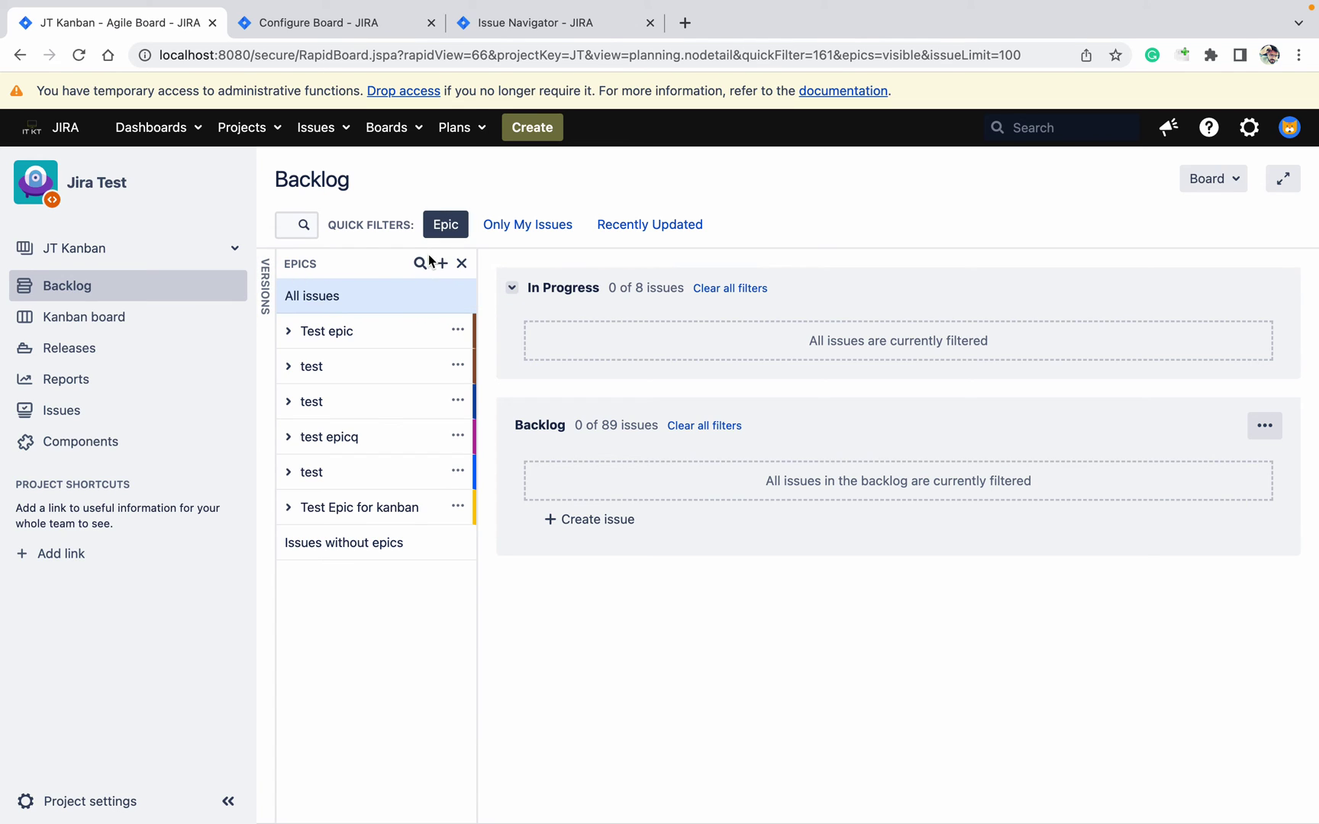
pyautogui.click(461, 264)
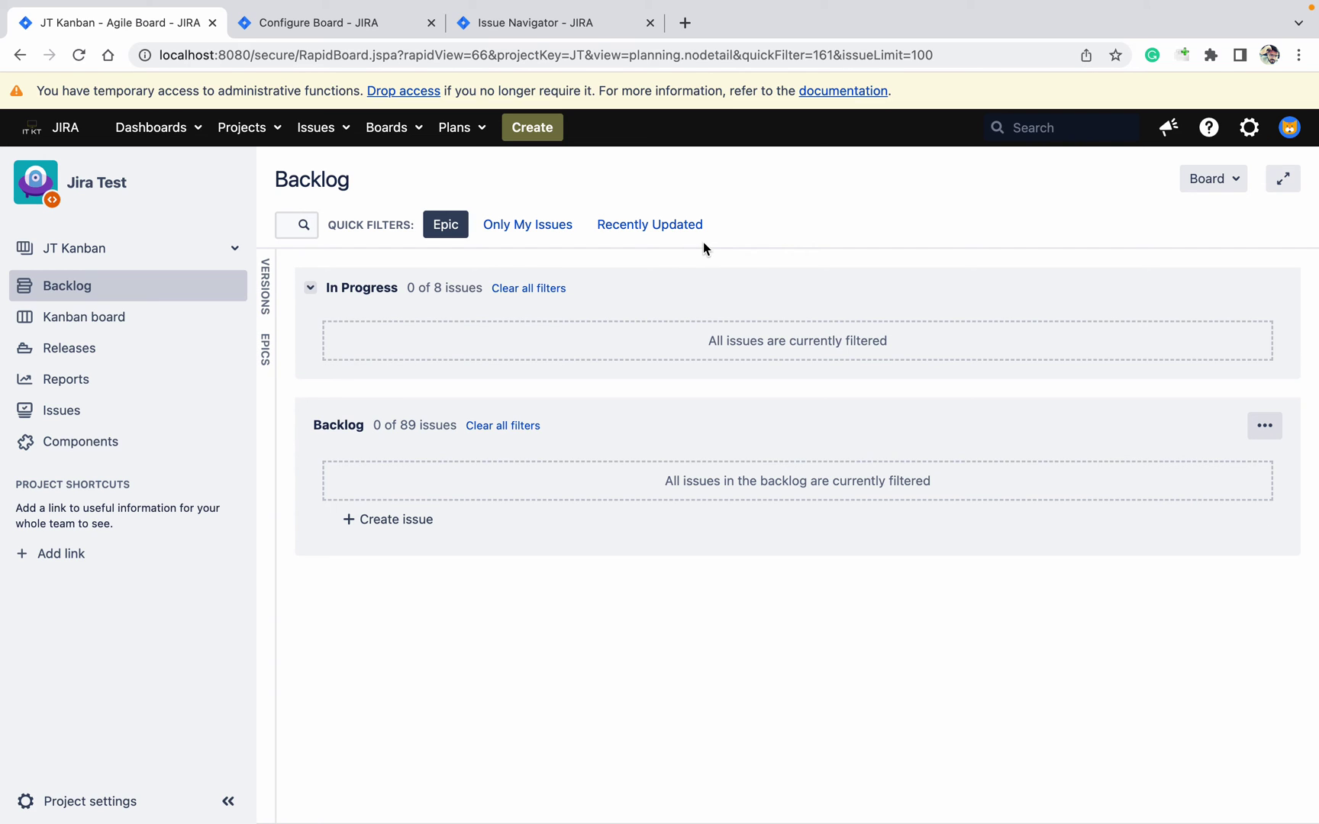
# - Switch off the board's Epics panel setting and return to the backlog, now listing JT-23
pyautogui.click(1206, 182)
pyautogui.click(1177, 212)
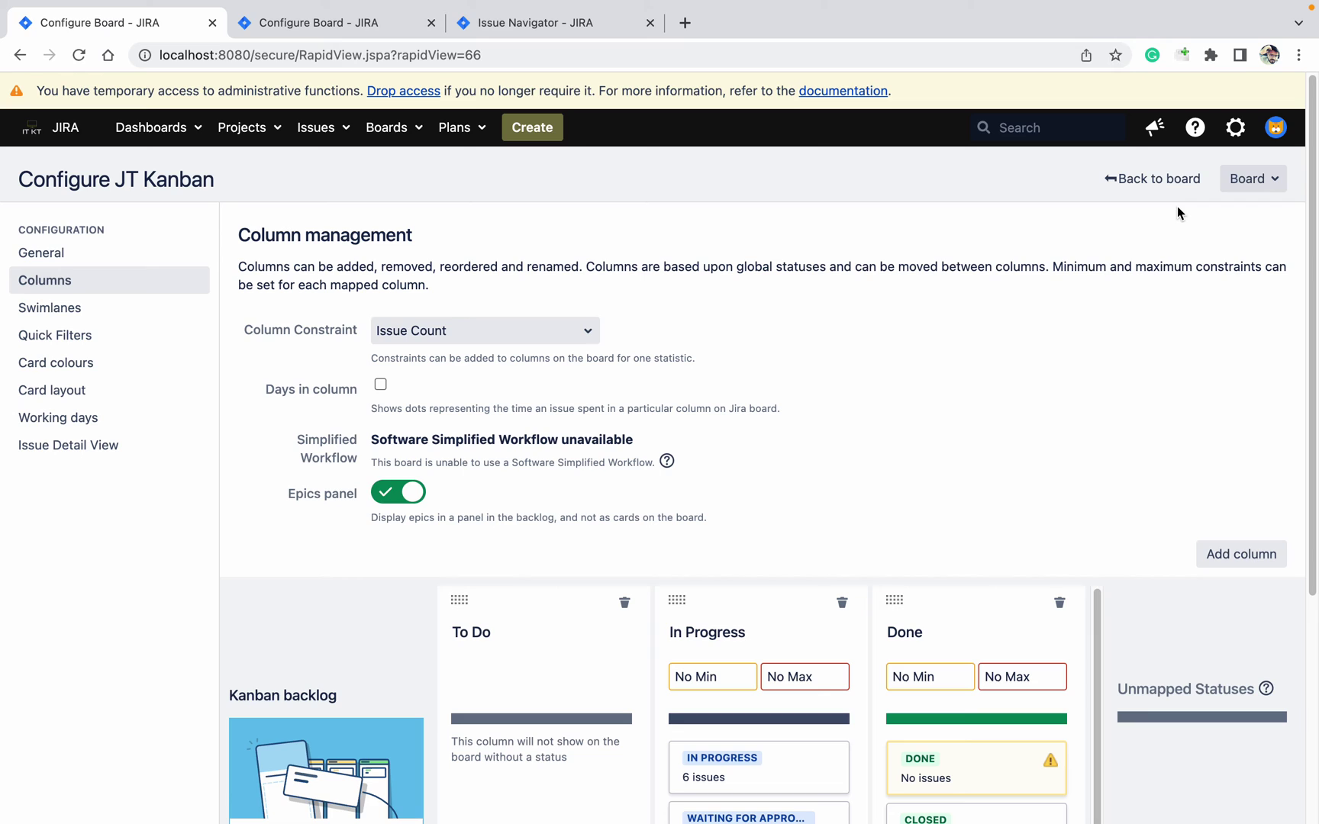
pyautogui.click(402, 496)
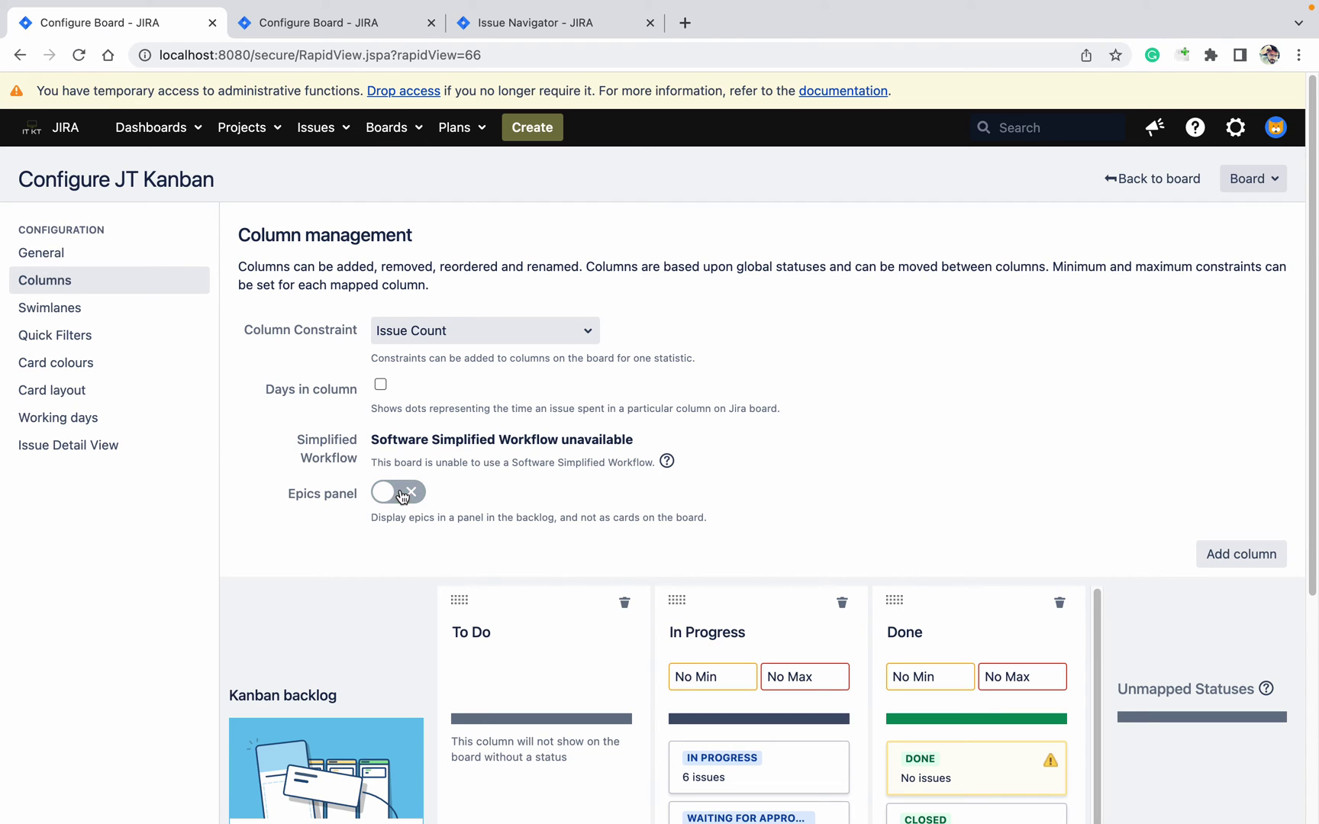
pyautogui.click(1136, 177)
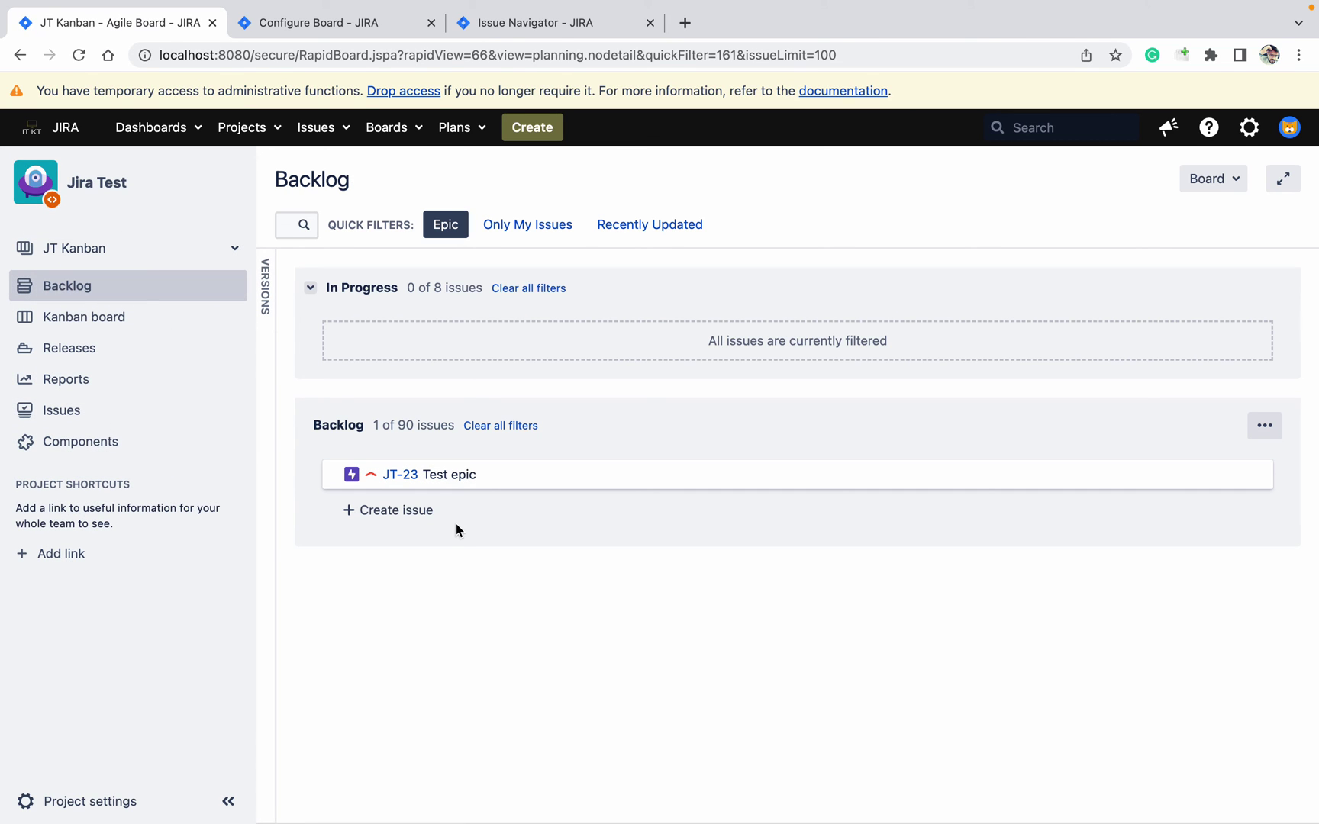
pyautogui.click(422, 508)
# - Reload the backlog, check the Releases and Kanban board pages, then open the board configuration
pyautogui.click(79, 55)
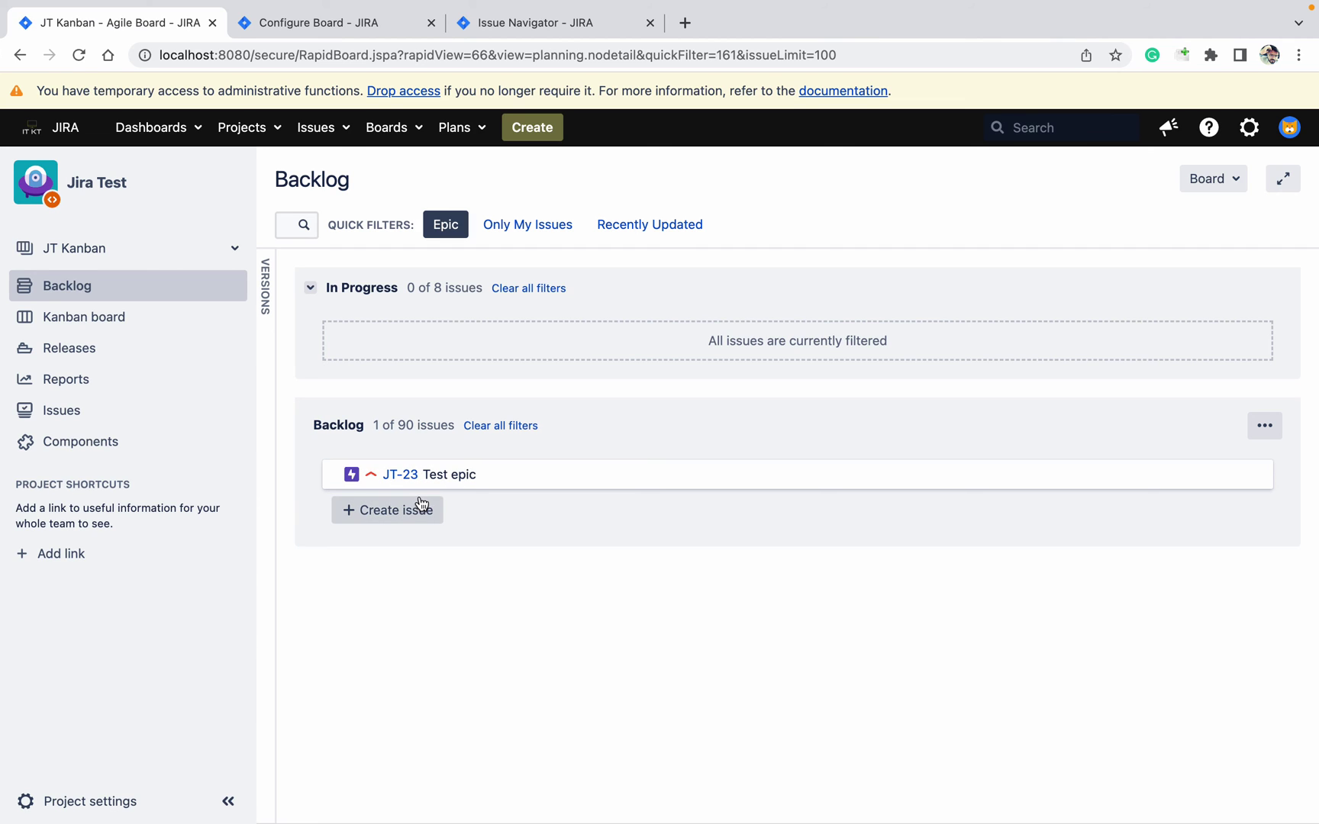
pyautogui.click(132, 345)
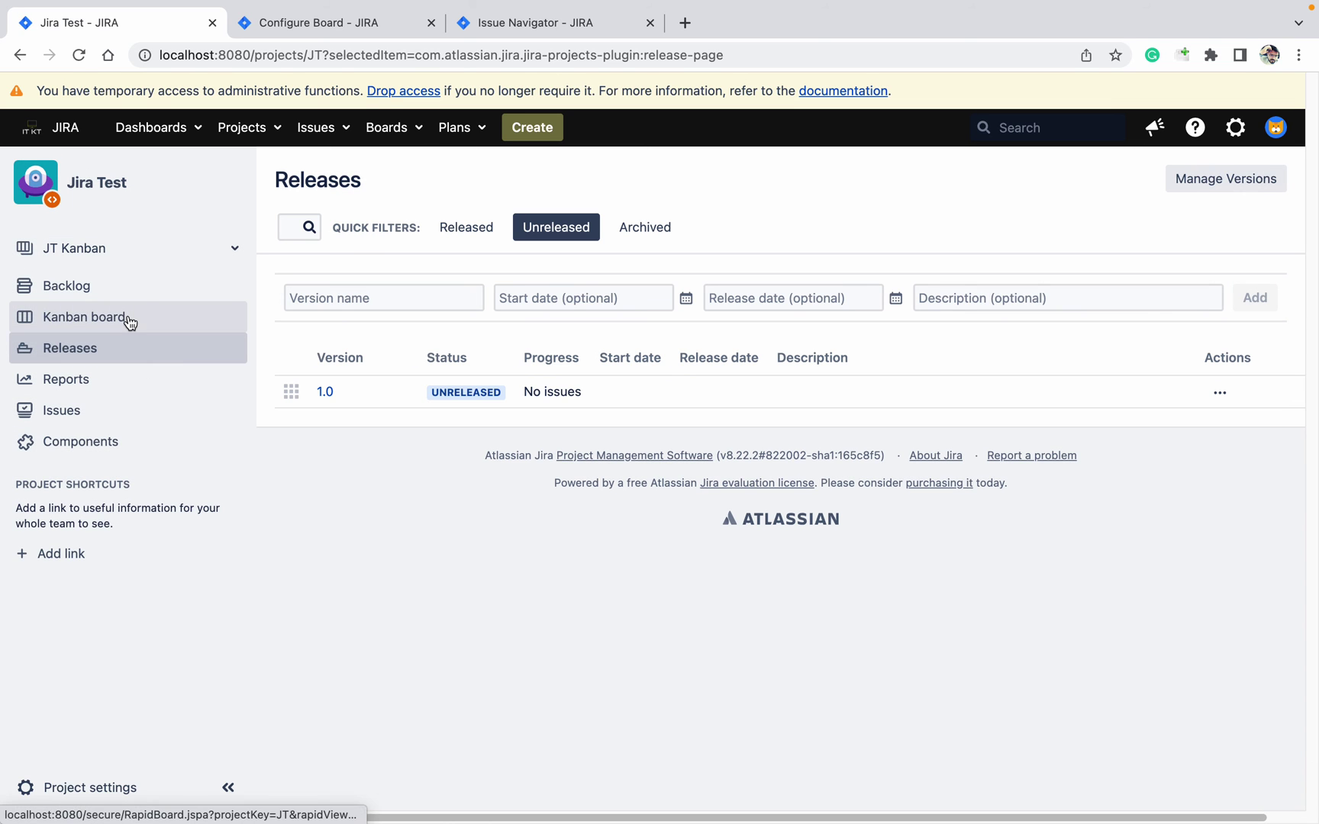
pyautogui.click(119, 320)
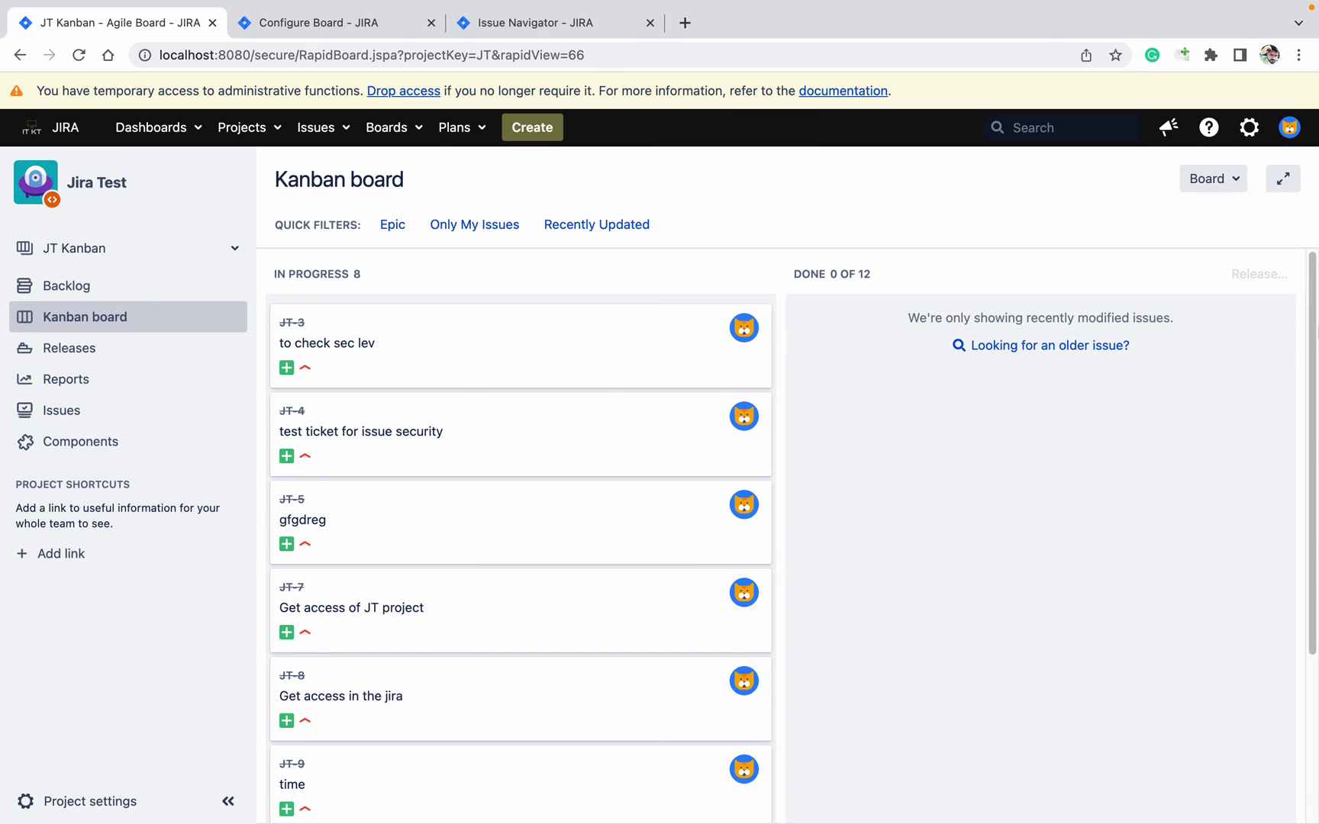
pyautogui.scroll(-4, 1313, 347)
pyautogui.scroll(4, 1297, 274)
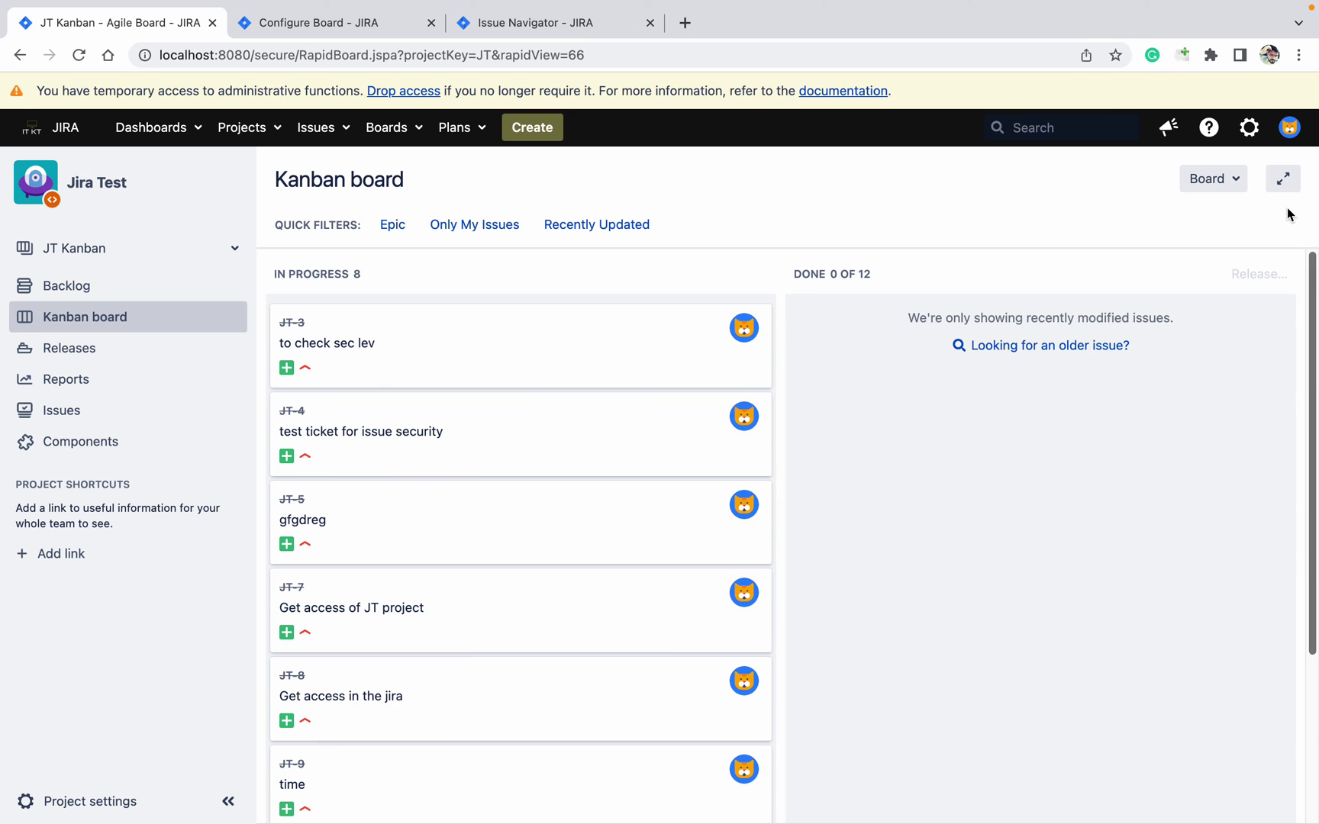
pyautogui.click(129, 288)
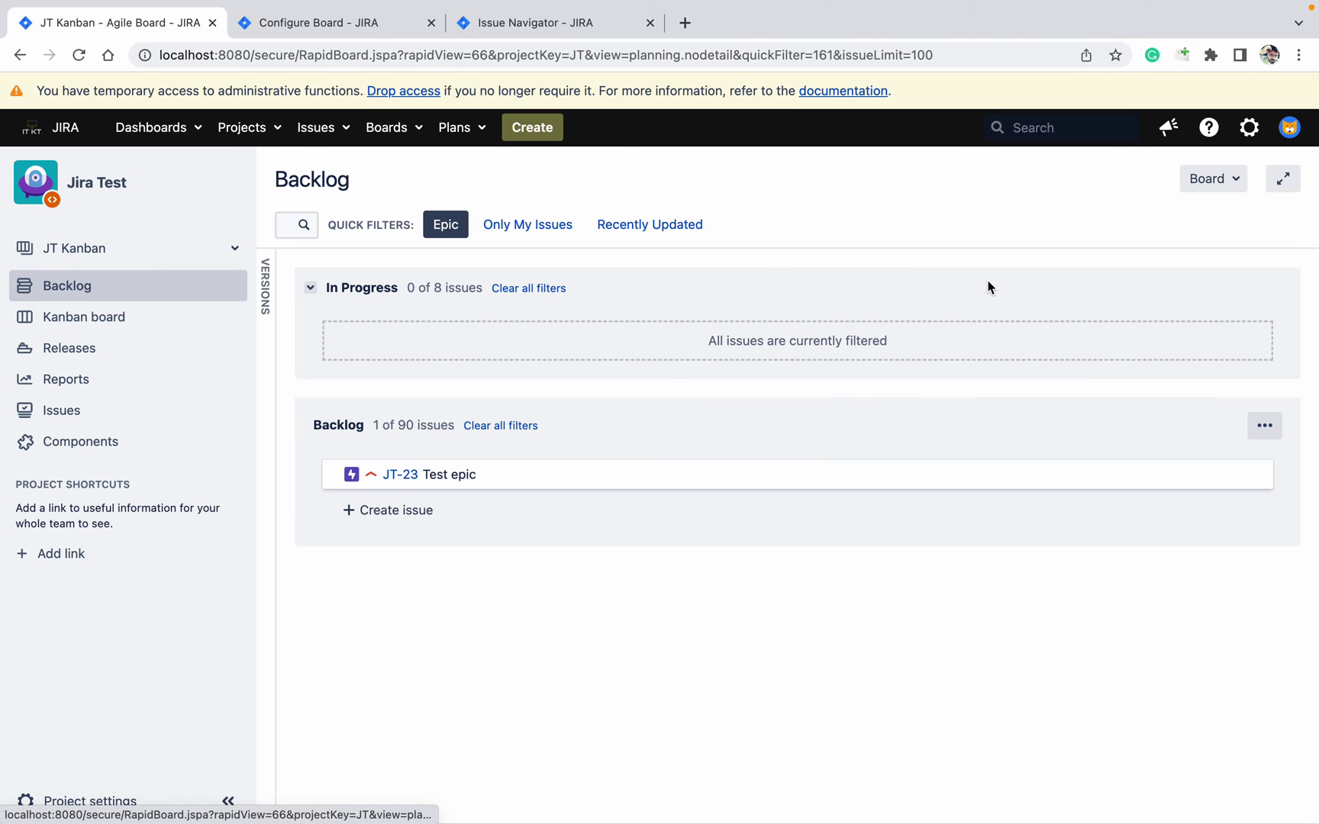
pyautogui.click(1213, 187)
pyautogui.click(1157, 218)
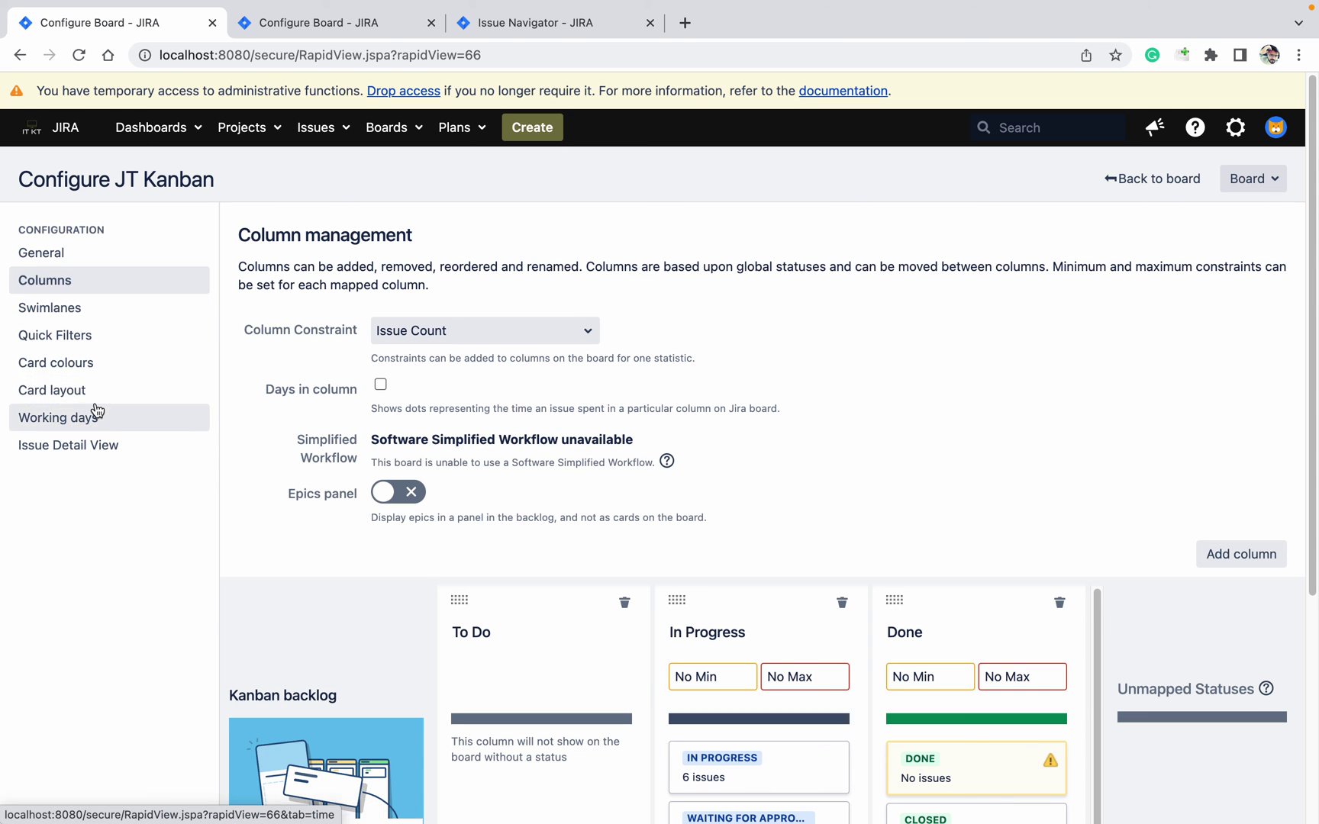
# - Scroll through the JT Kanban Columns configuration, where the epics panel is still off
pyautogui.scroll(-5, 1310, 433)
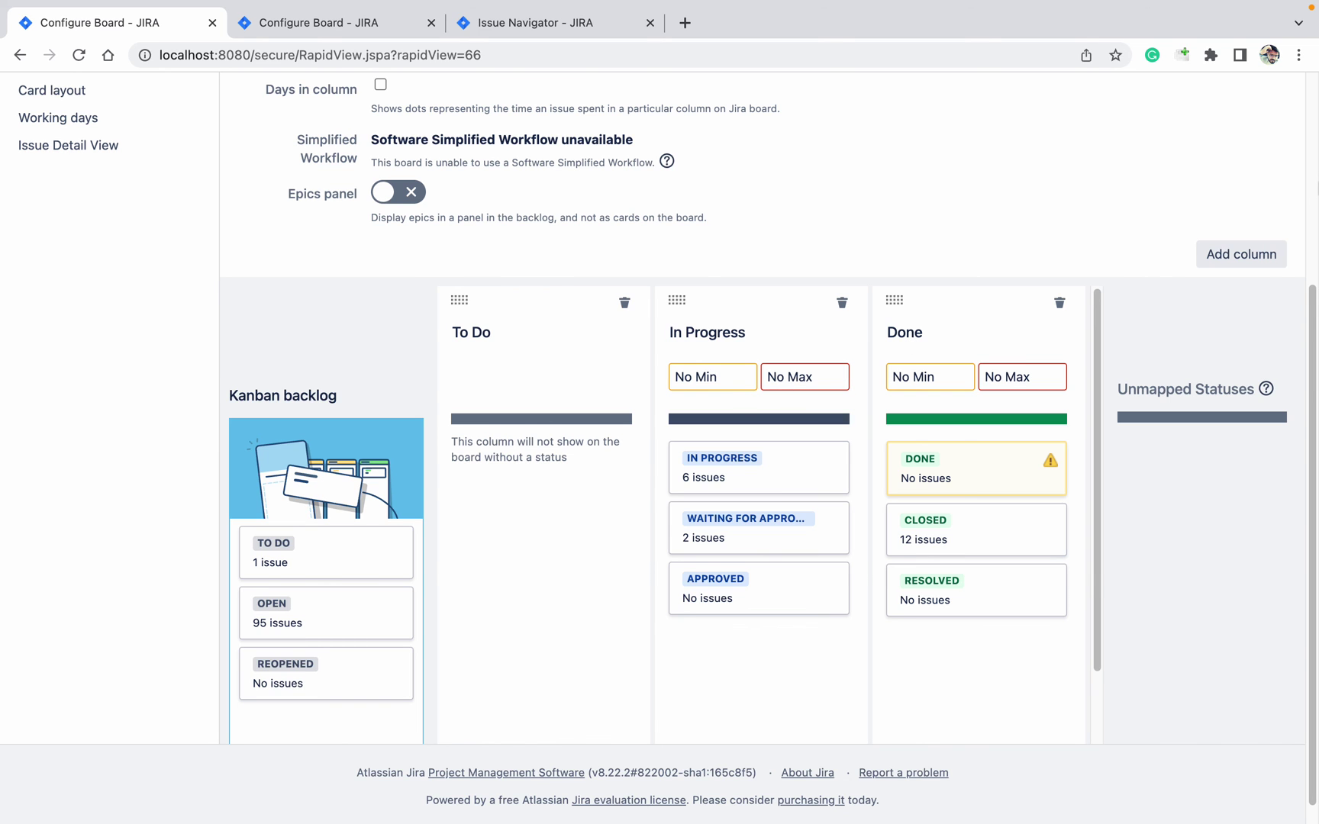
pyautogui.scroll(4, 1254, 221)
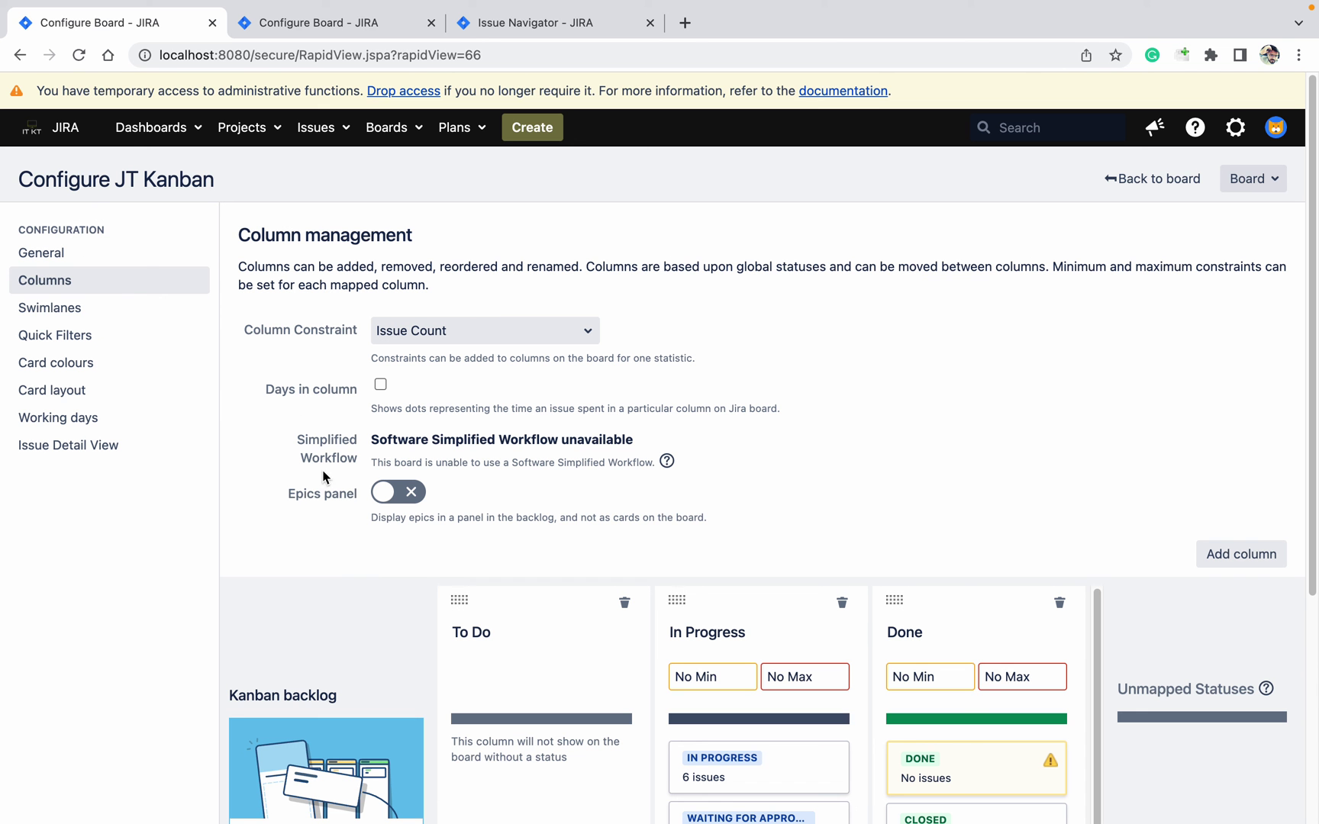
# - Turn the Epics panel setting back on and expand the Epics panel on the JT backlog
pyautogui.click(389, 492)
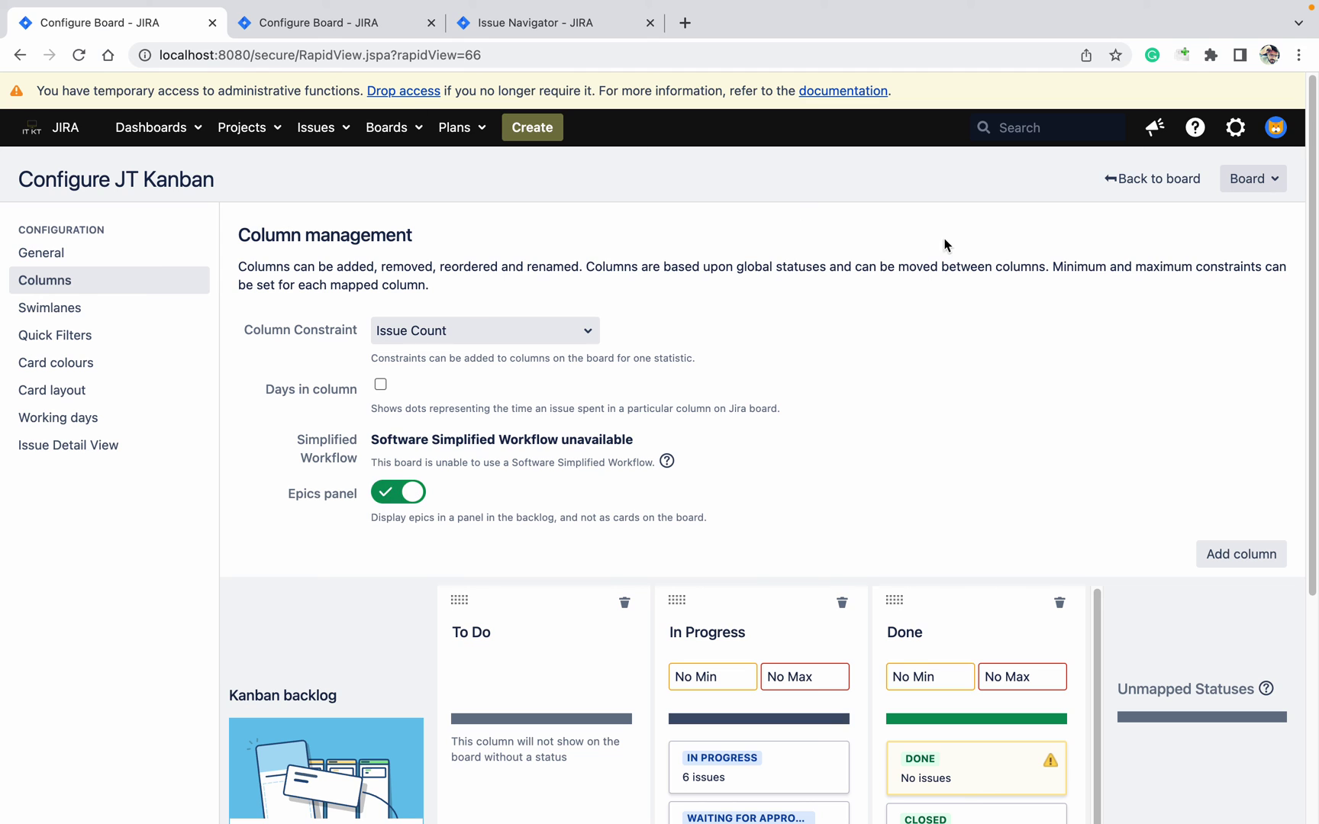
pyautogui.click(1119, 179)
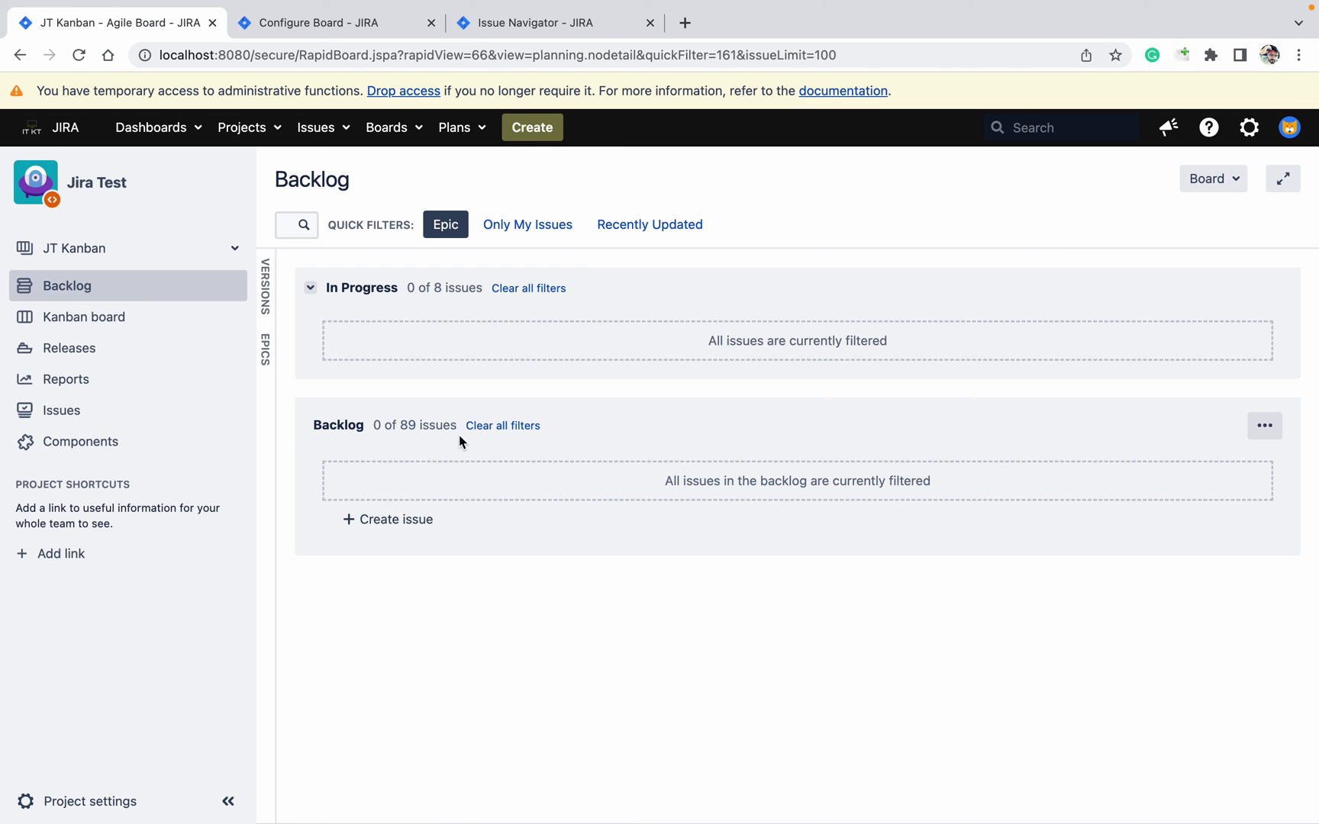
pyautogui.click(264, 356)
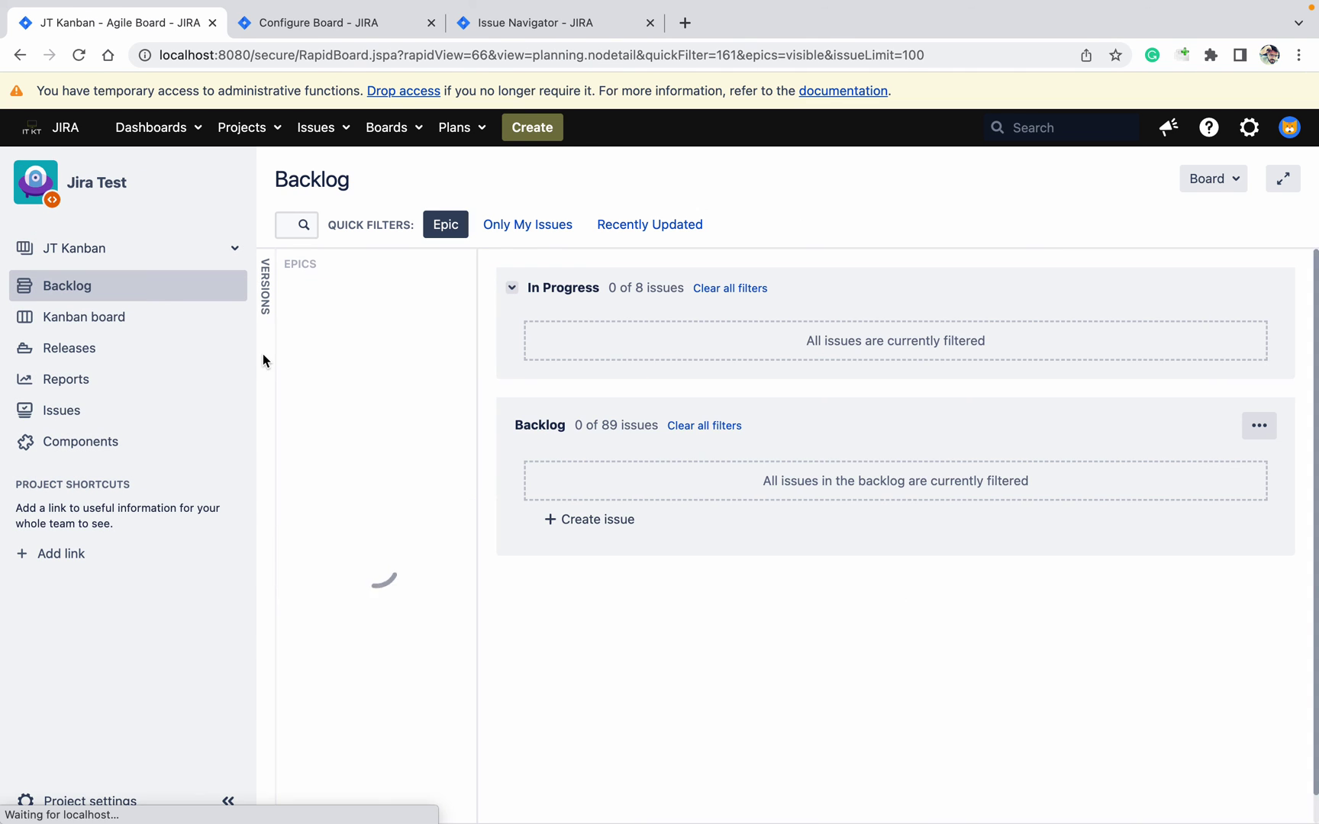